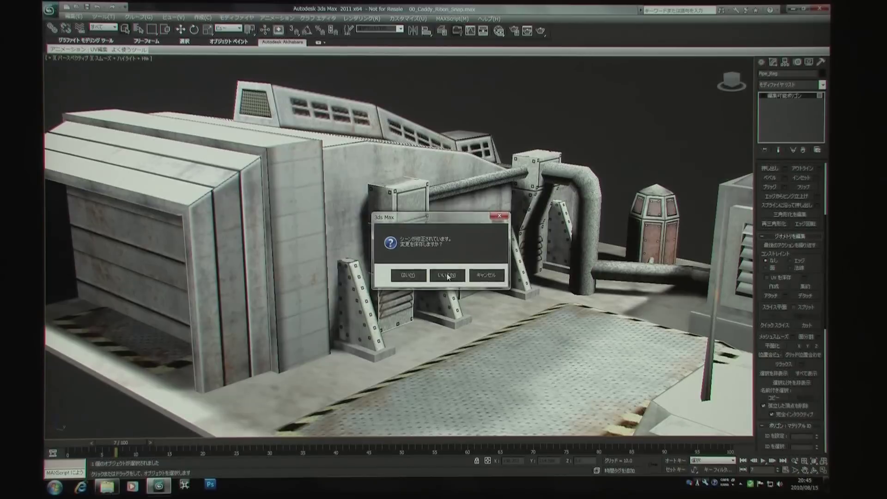
# - Discard the machinery scene's unsaved changes, leaving an empty untitled scene
pyautogui.click(426, 270)
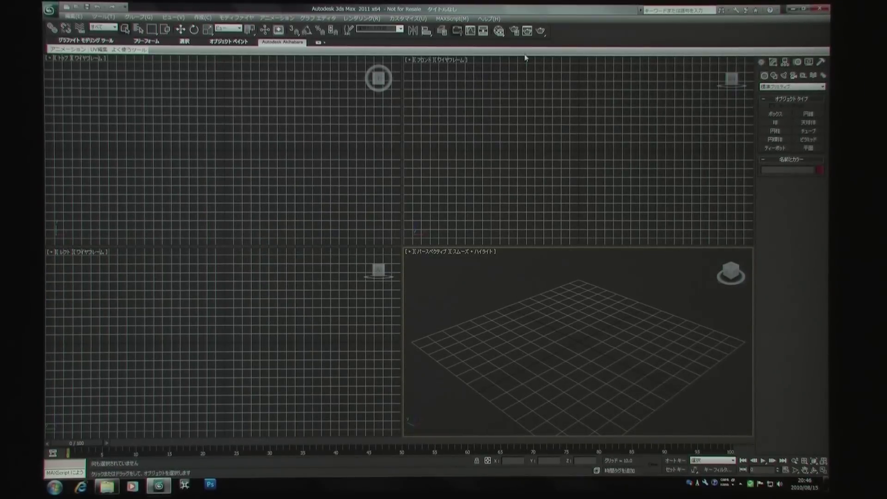
pyautogui.click(49, 10)
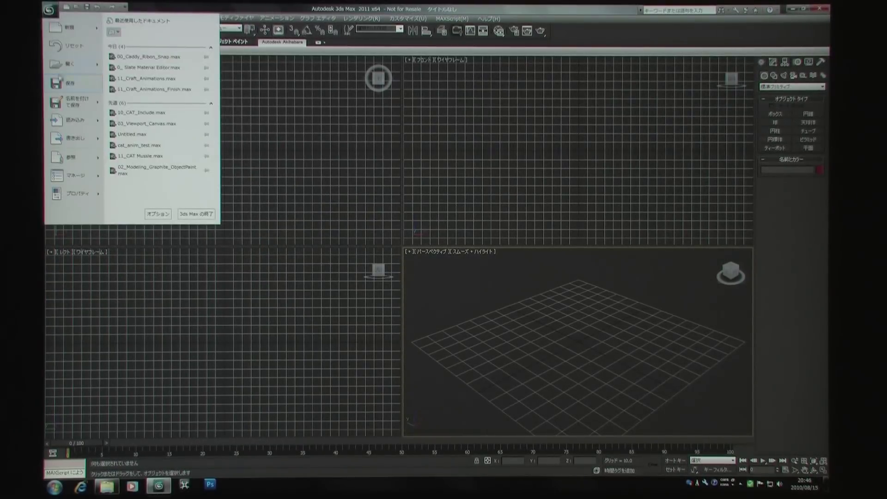
# - Load 0_ Slate Material Editor.max, accepting the unit scale, and orbit close to the flying ship
pyautogui.click(62, 65)
pyautogui.click(97, 66)
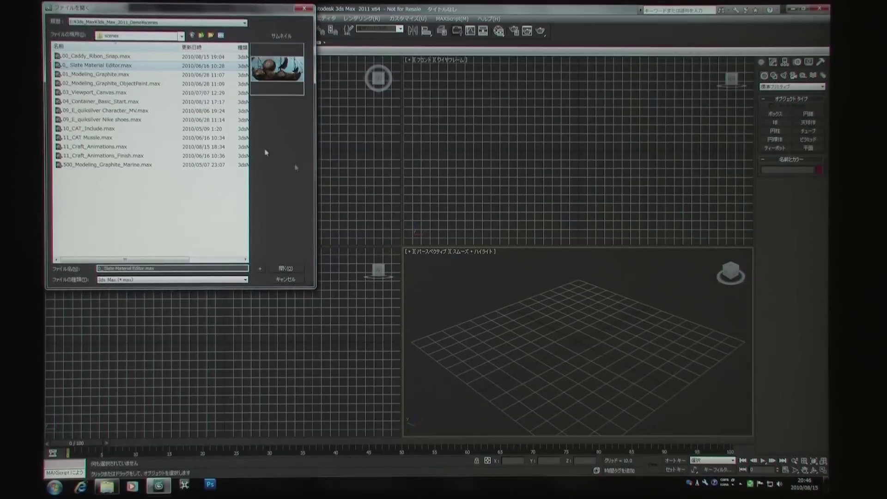
pyautogui.click(285, 267)
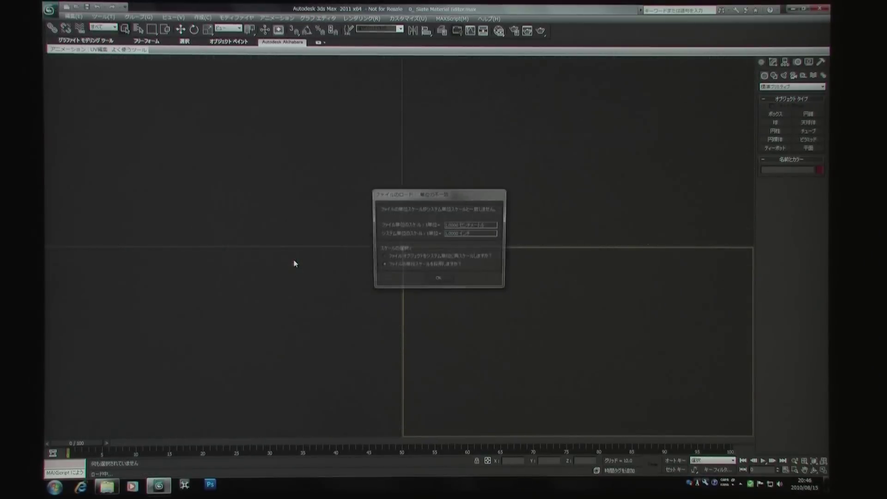
pyautogui.click(434, 280)
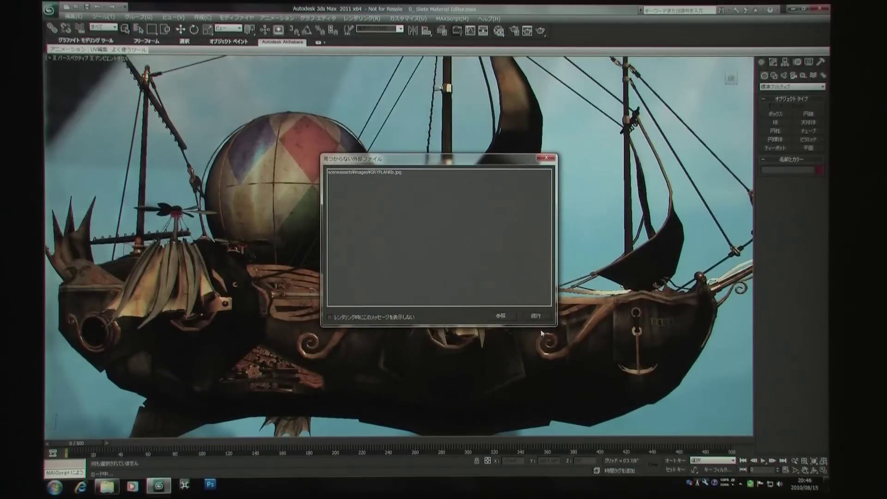
pyautogui.click(541, 317)
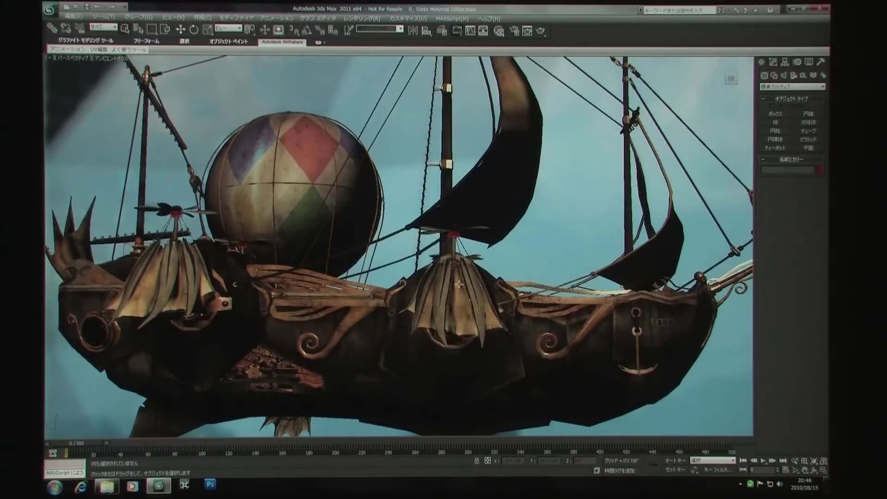
pyautogui.moveTo(542, 317)
pyautogui.keyDown('alt'); pyautogui.mouseDown(button='middle')
pyautogui.moveTo(391, 296)
pyautogui.moveTo(429, 290)
pyautogui.mouseUp(button='middle'); pyautogui.keyUp('alt')
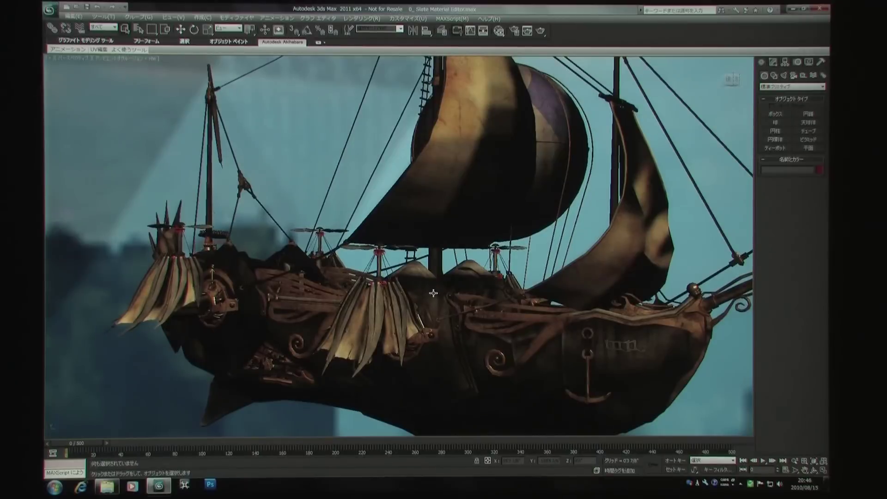
pyautogui.click(501, 34)
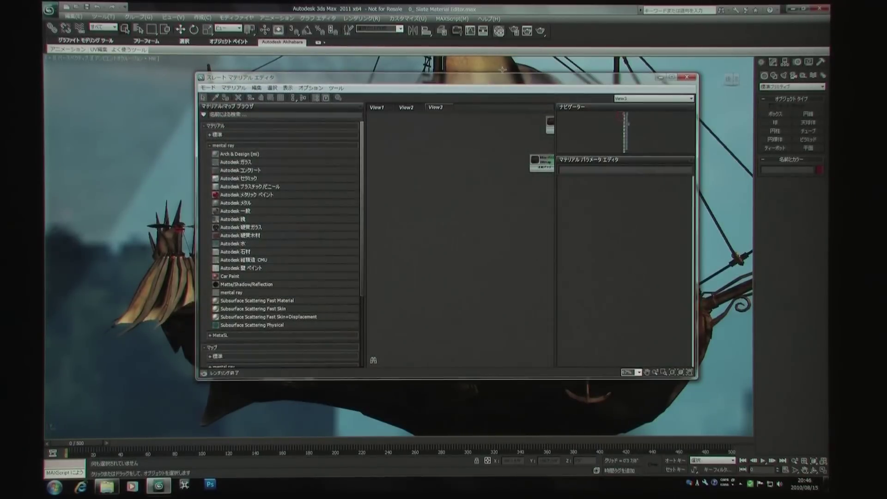
# - Reposition the editor window and move bitmap nodes Map #157 and Map #551 leftward in View3
pyautogui.moveTo(492, 80); pyautogui.dragTo(462, 76)
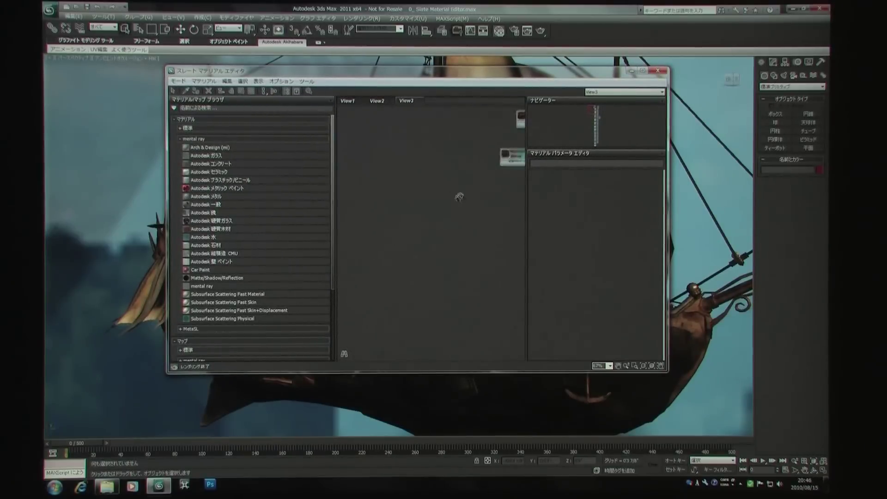
pyautogui.moveTo(479, 180)
pyautogui.mouseDown(button='middle')
pyautogui.moveTo(422, 128)
pyautogui.moveTo(468, 115)
pyautogui.mouseUp(button='middle')
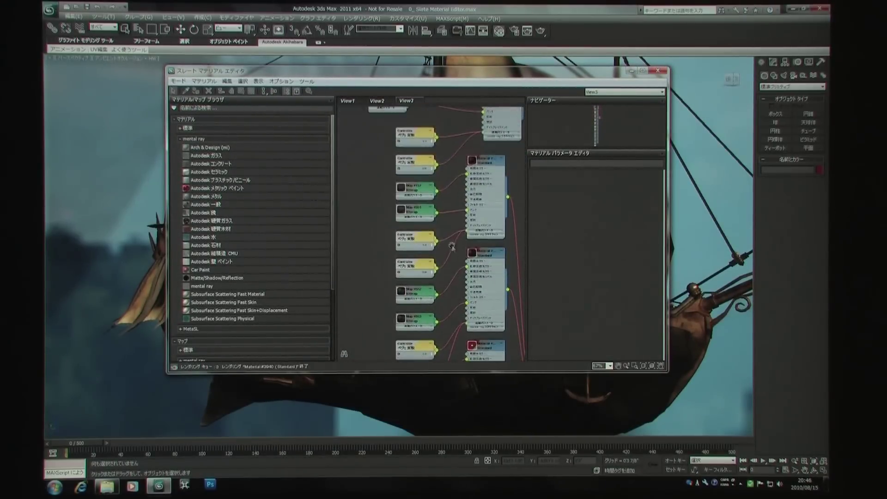
pyautogui.moveTo(405, 204); pyautogui.dragTo(372, 203)
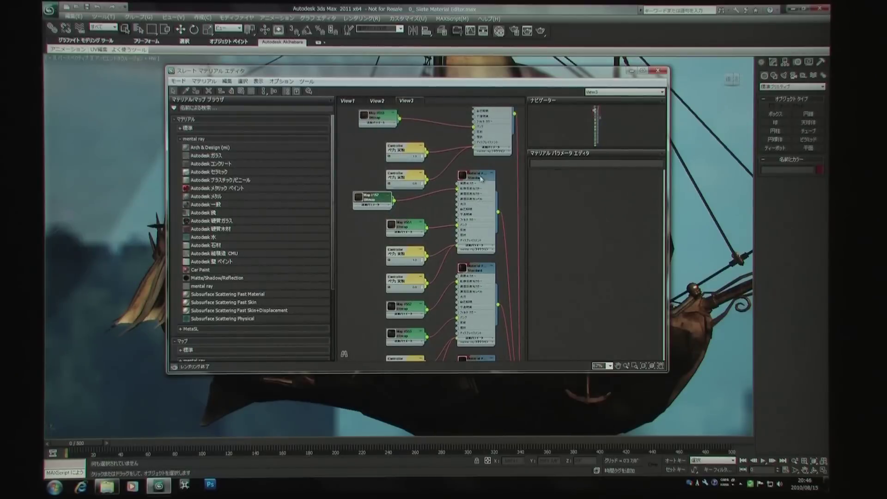
pyautogui.moveTo(482, 178); pyautogui.dragTo(492, 177)
pyautogui.moveTo(410, 232); pyautogui.dragTo(376, 232)
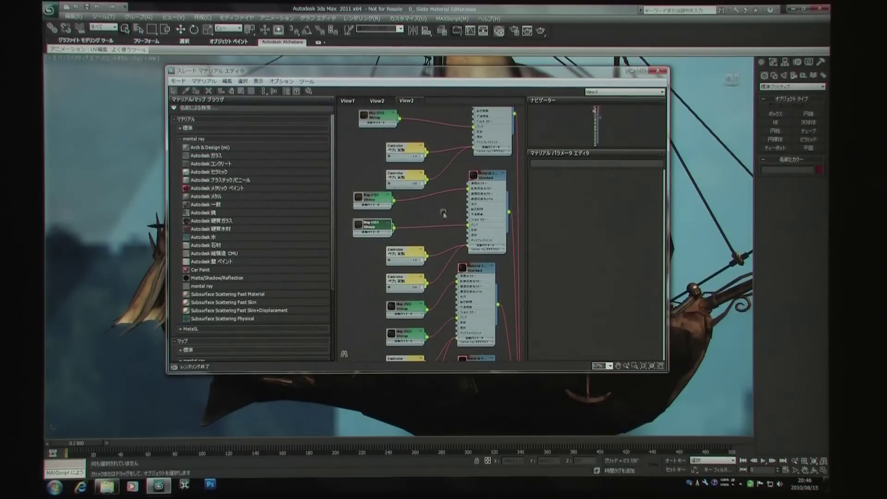
pyautogui.scroll(-1, 443, 212)
# - Auto-arrange the View3 nodes into columns with L and widen the editor window
pyautogui.press('l')
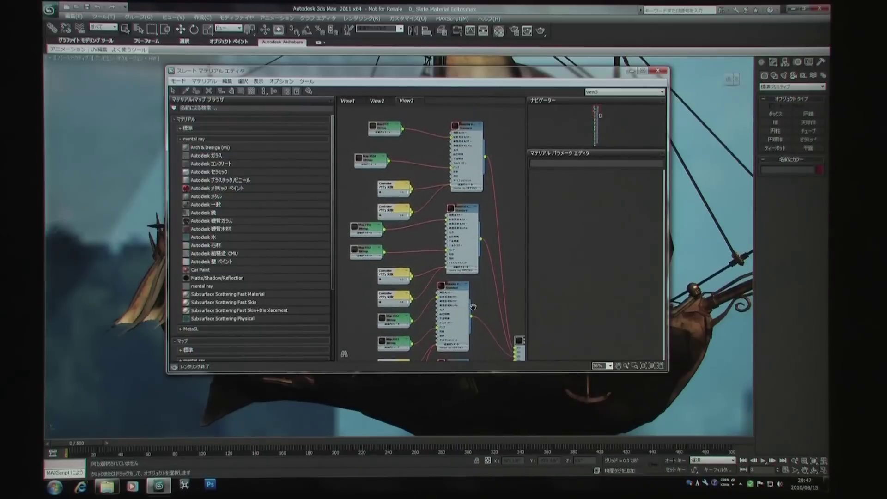
pyautogui.moveTo(669, 244); pyautogui.dragTo(784, 252)
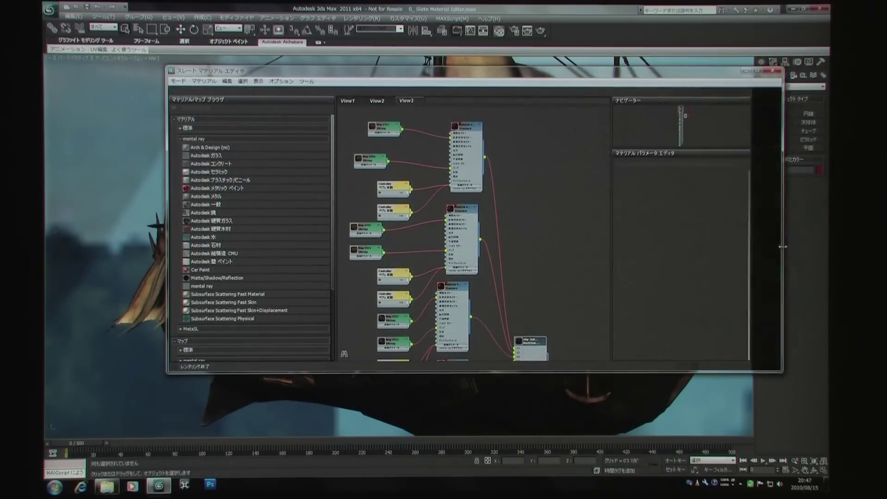
pyautogui.moveTo(535, 77); pyautogui.dragTo(476, 72)
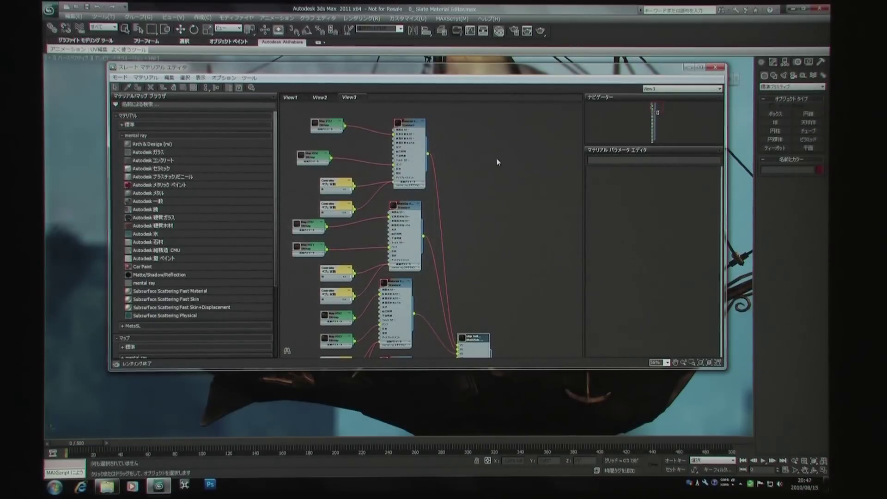
# - Align the top map, material and controller nodes in View3, then pan down the material chain
pyautogui.moveTo(460, 72)
pyautogui.mouseDown()
pyautogui.moveTo(468, 87)
pyautogui.moveTo(472, 71)
pyautogui.mouseUp()
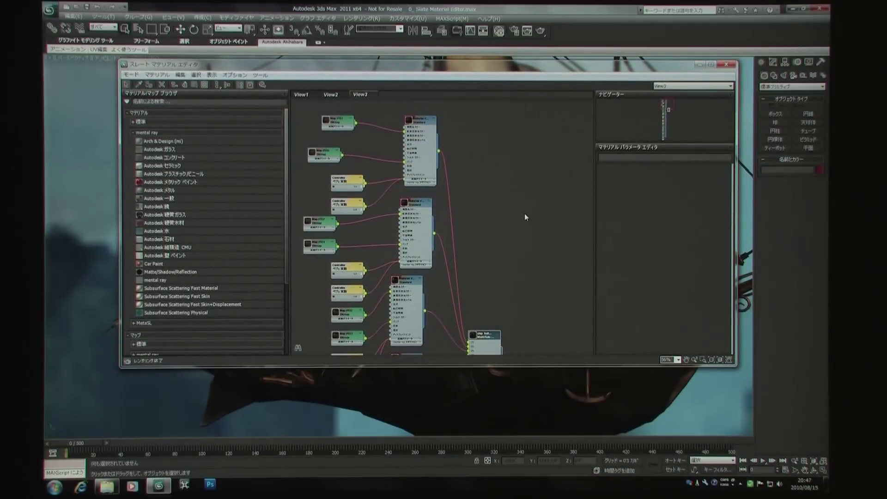
pyautogui.scroll(-1, 525, 213)
pyautogui.moveTo(524, 213); pyautogui.dragTo(534, 229, button='middle')
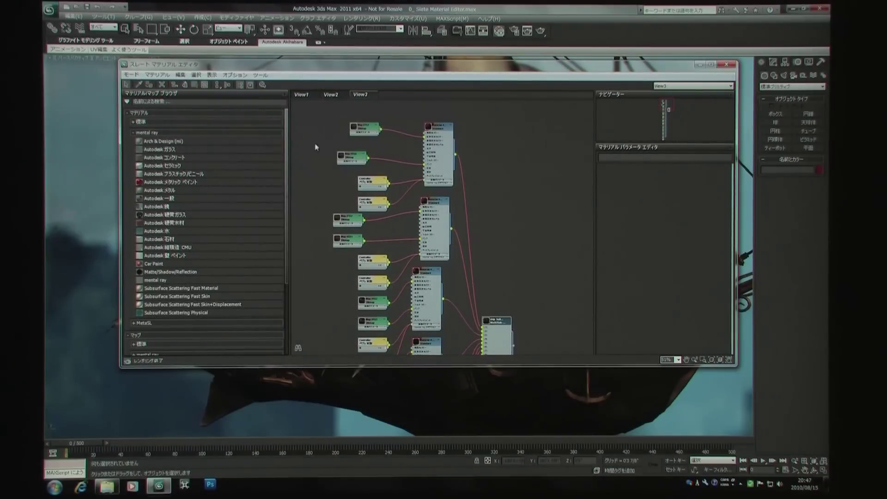
pyautogui.moveTo(375, 128); pyautogui.dragTo(362, 120)
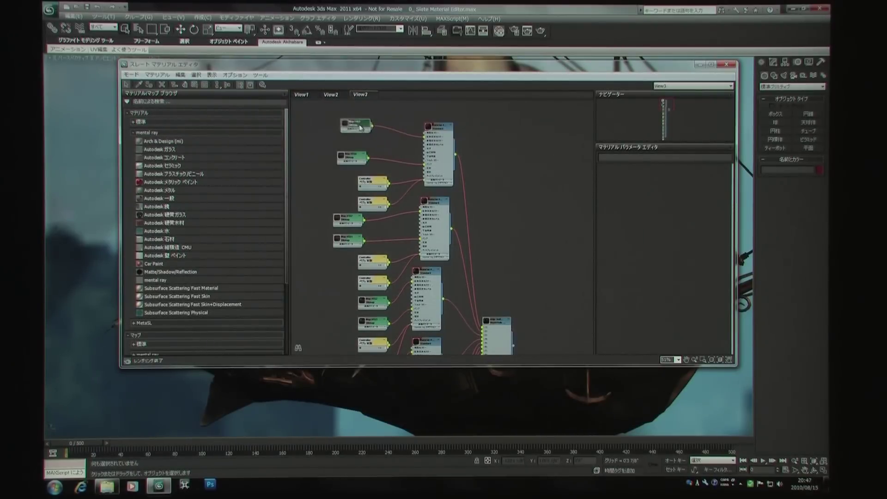
pyautogui.moveTo(356, 154); pyautogui.dragTo(356, 142)
pyautogui.moveTo(443, 128); pyautogui.dragTo(444, 121)
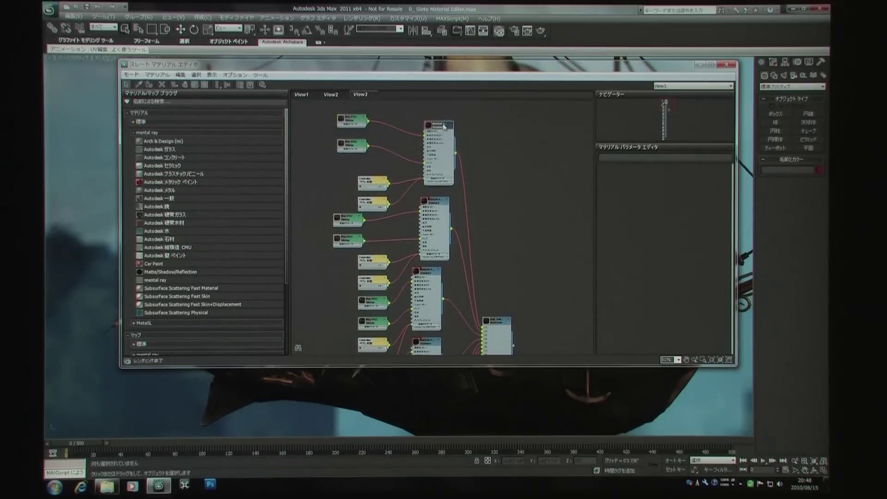
pyautogui.moveTo(371, 183)
pyautogui.mouseDown()
pyautogui.moveTo(360, 175)
pyautogui.moveTo(361, 198)
pyautogui.mouseUp()
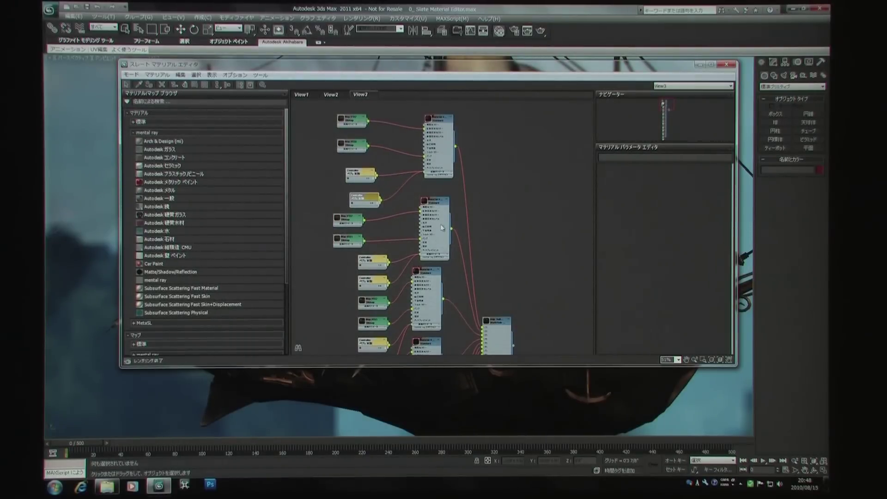
pyautogui.moveTo(670, 110)
pyautogui.mouseDown()
pyautogui.moveTo(668, 132)
pyautogui.moveTo(666, 117)
pyautogui.mouseUp()
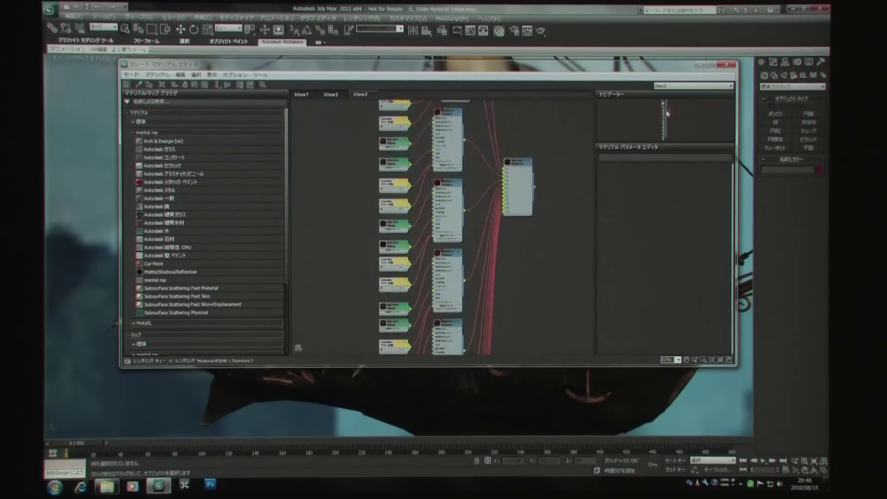
pyautogui.moveTo(665, 117); pyautogui.dragTo(667, 111)
# - Show the ship hull Multi/Sub-Object material's parameters and browse the View1, View2 and View3 graphs
pyautogui.doubleClick(529, 211)
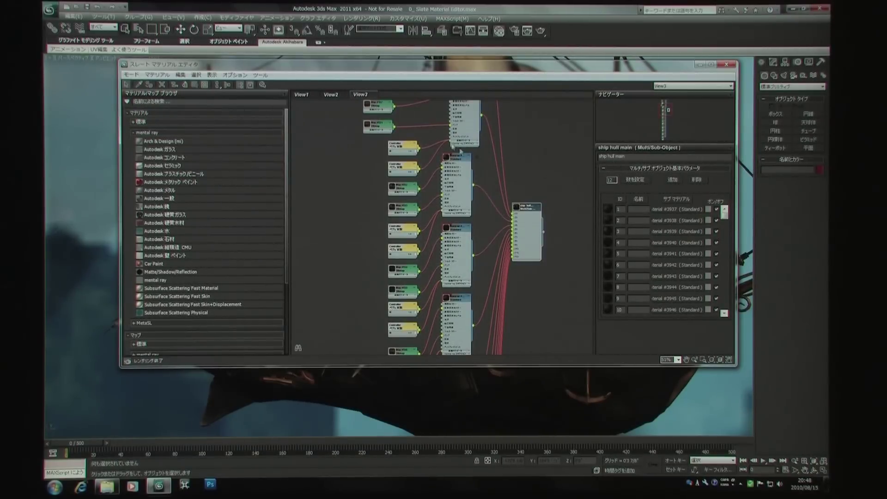
pyautogui.click(301, 94)
pyautogui.click(331, 95)
pyautogui.click(361, 94)
pyautogui.click(332, 95)
pyautogui.click(301, 94)
# - Compare the View2, View3 and View1 node layouts, settling on View1
pyautogui.click(331, 94)
pyautogui.click(360, 94)
pyautogui.click(336, 97)
pyautogui.click(331, 94)
pyautogui.click(365, 95)
pyautogui.click(331, 95)
pyautogui.click(301, 94)
pyautogui.click(361, 95)
pyautogui.click(335, 96)
pyautogui.click(301, 95)
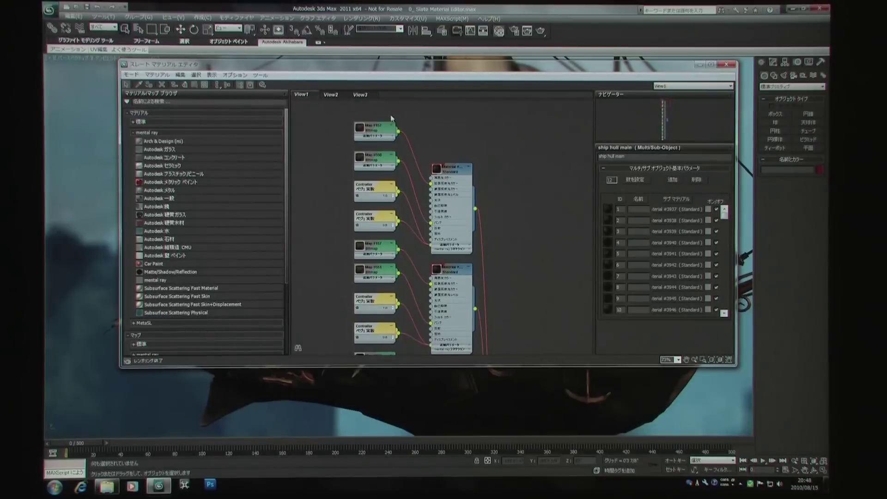
pyautogui.rightClick(390, 97)
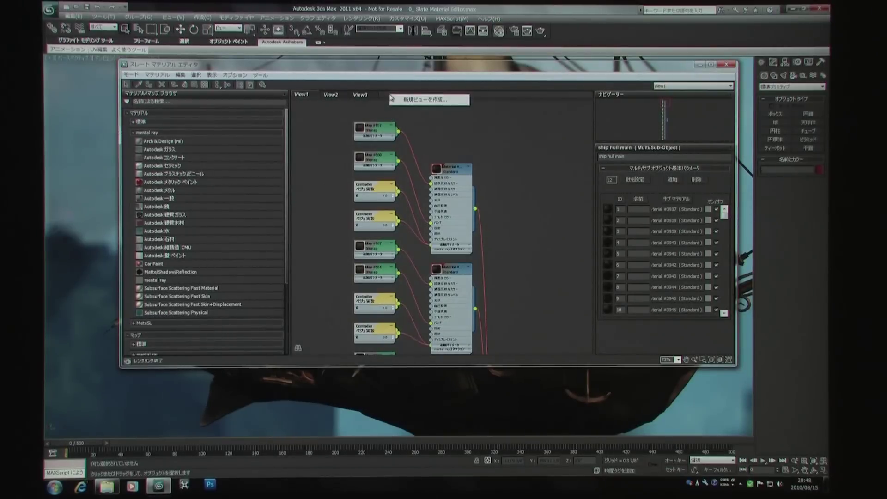
# - Create View4, expand Standard materials in the browser, and place a Standard material node in it
pyautogui.click(402, 101)
pyautogui.click(403, 116)
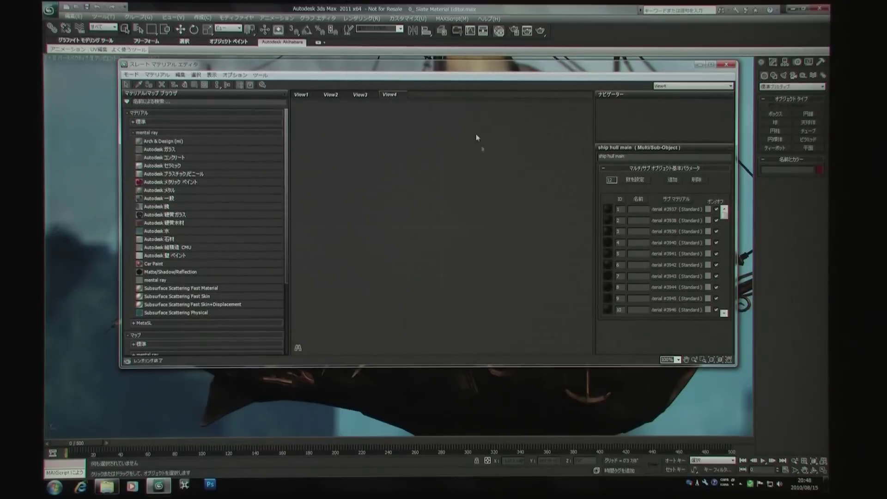
pyautogui.click(138, 122)
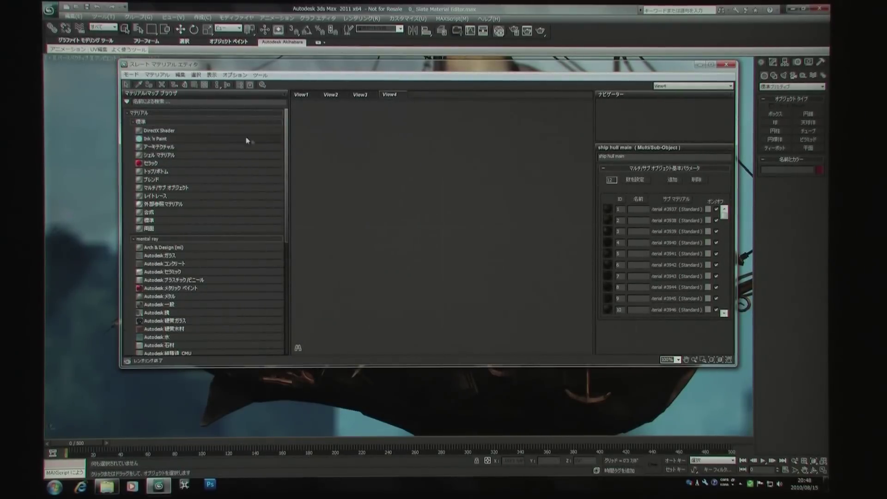
pyautogui.click(167, 122)
pyautogui.click(165, 132)
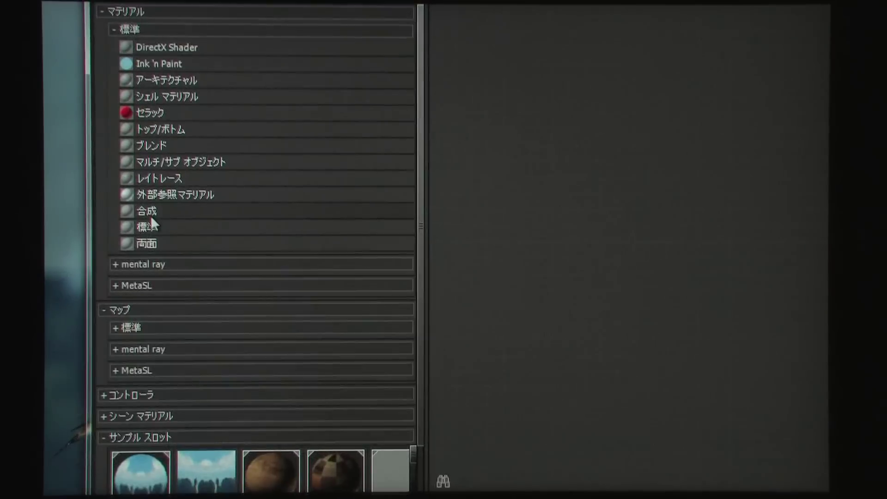
pyautogui.moveTo(593, 251); pyautogui.dragTo(647, 157)
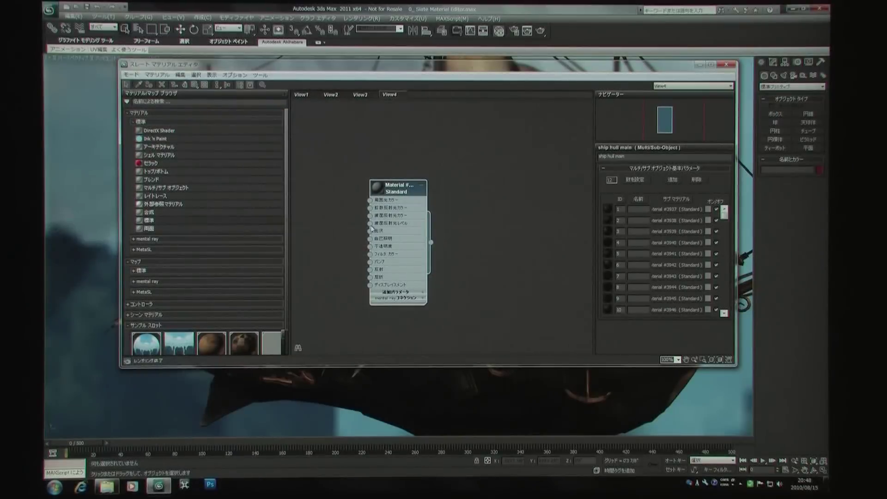
# - Place a Bitmap node from Maps > Standard beside the Standard material and load beeldpaard4.png
pyautogui.moveTo(431, 203); pyautogui.dragTo(511, 138)
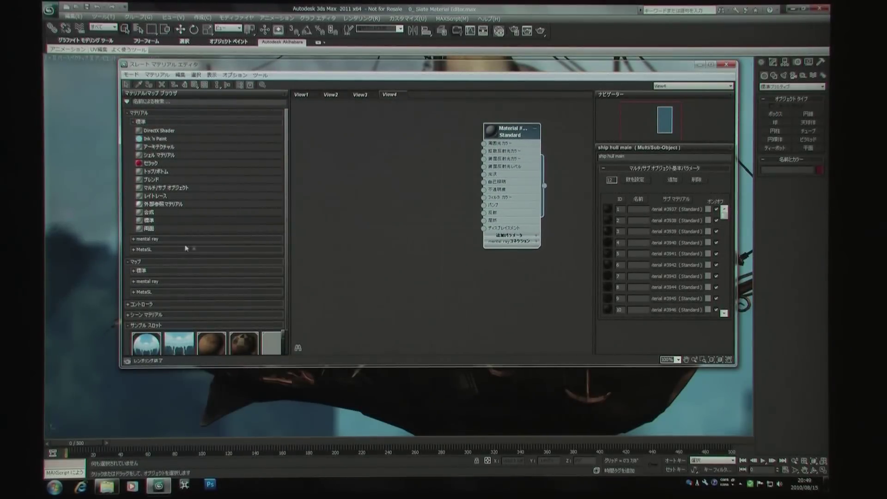
pyautogui.click(140, 272)
pyautogui.scroll(-3, 193, 282)
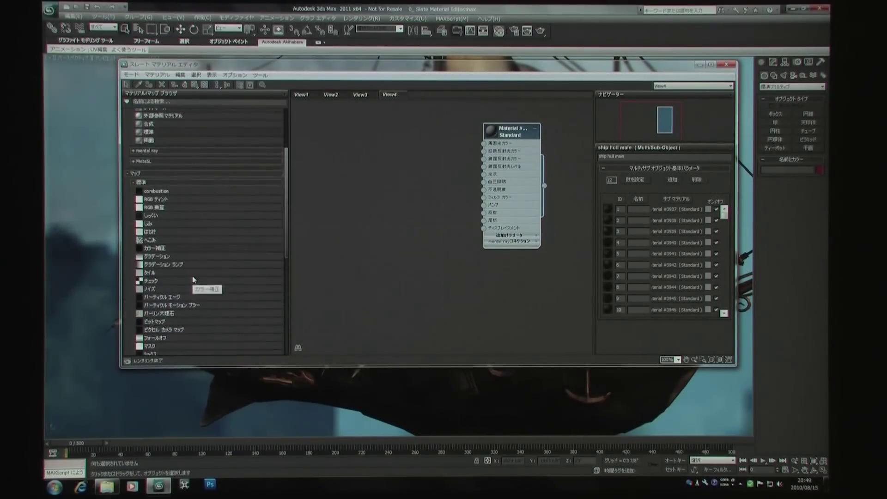
pyautogui.scroll(-2, 193, 289)
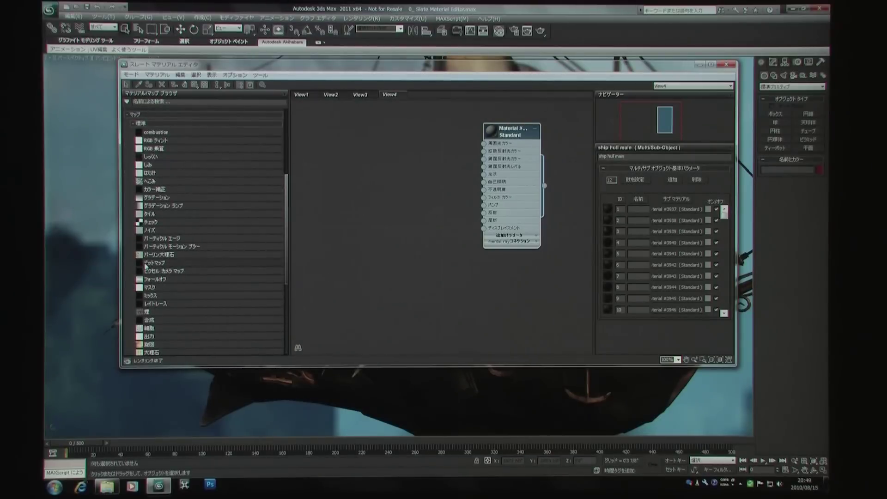
pyautogui.moveTo(216, 264); pyautogui.dragTo(337, 142)
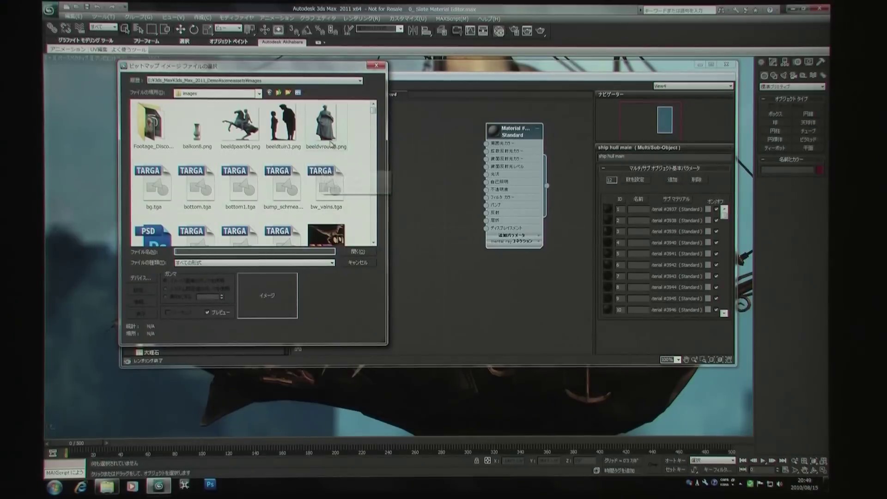
pyautogui.moveTo(374, 114); pyautogui.dragTo(373, 113)
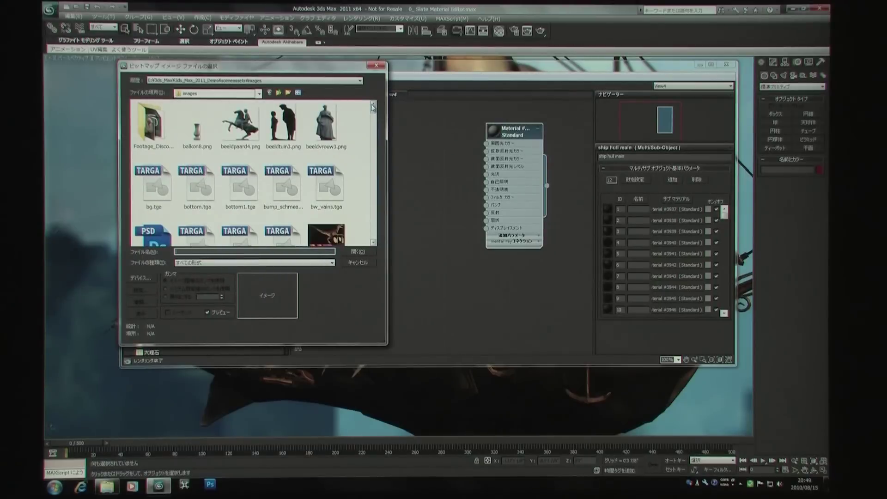
pyautogui.click(248, 145)
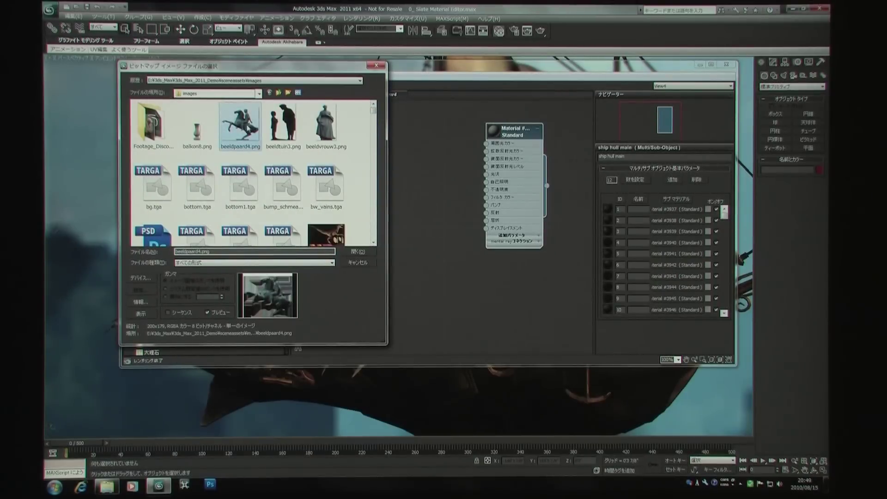
pyautogui.click(346, 251)
pyautogui.moveTo(344, 153); pyautogui.dragTo(360, 146)
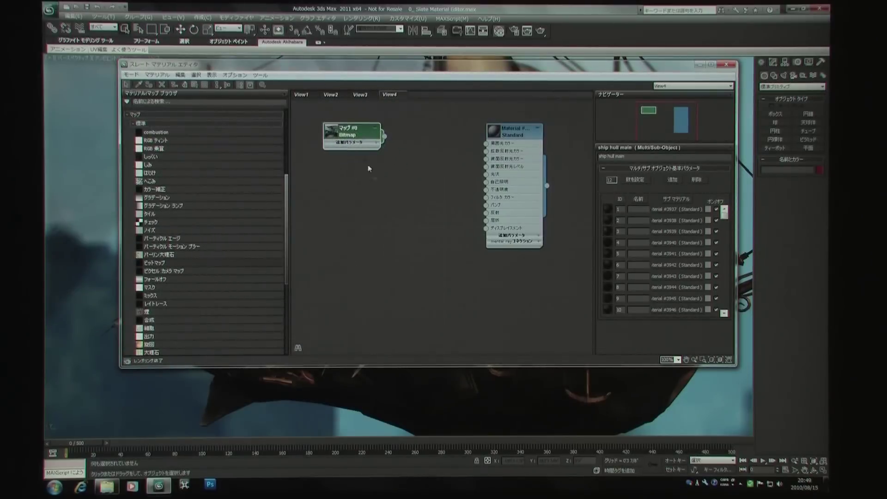
# - Expand the Bitmap and Material #4049 nodes to show image and sphere previews, then zoom in
pyautogui.doubleClick(333, 134)
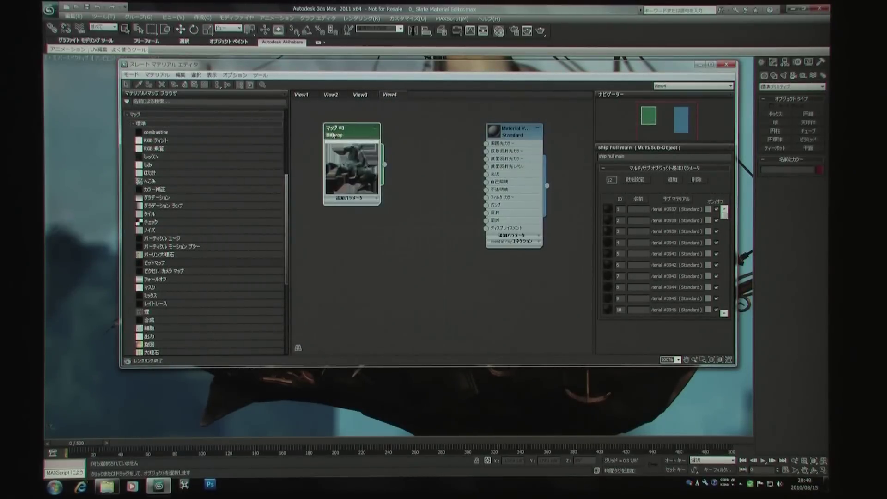
pyautogui.moveTo(521, 134)
pyautogui.mouseDown()
pyautogui.moveTo(495, 125)
pyautogui.moveTo(501, 115)
pyautogui.moveTo(479, 122)
pyautogui.mouseUp()
pyautogui.doubleClick(495, 125)
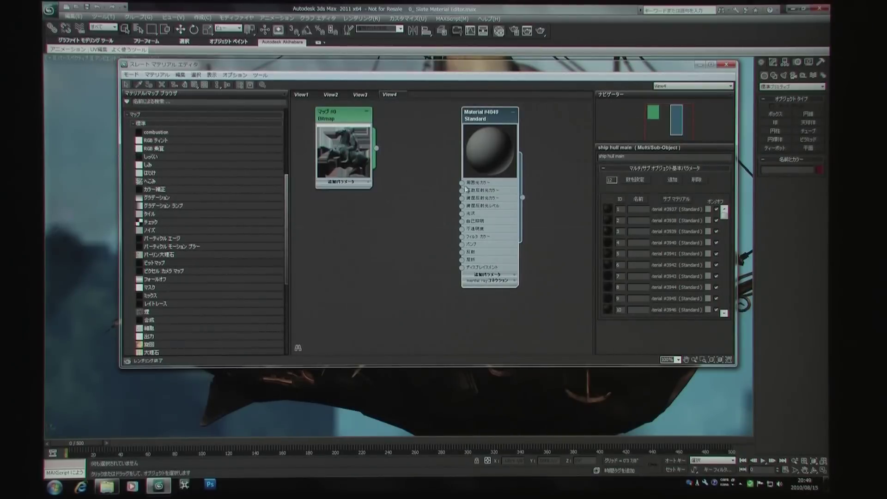
pyautogui.scroll(2, 407, 196)
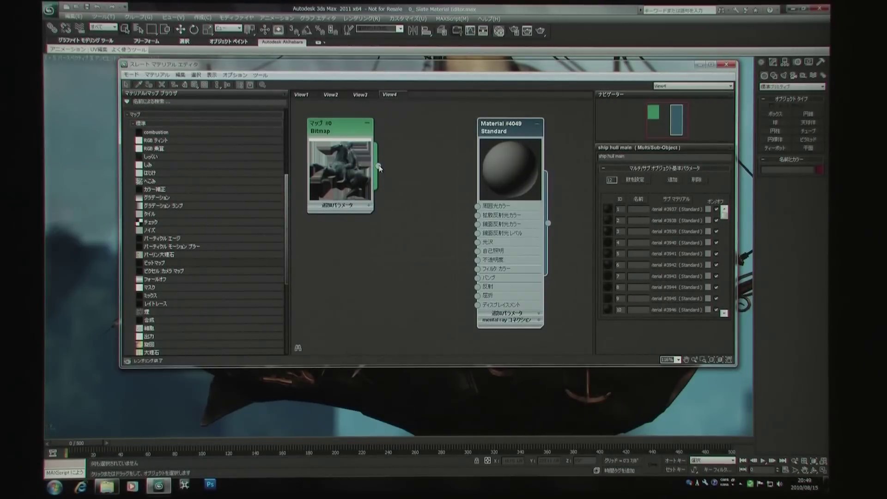
# - Wire the beeldpaard4.png Bitmap into Material #4049's Diffuse Color and rearrange the nodes and Controller
pyautogui.moveTo(379, 168); pyautogui.dragTo(447, 175)
pyautogui.moveTo(447, 174); pyautogui.dragTo(478, 216)
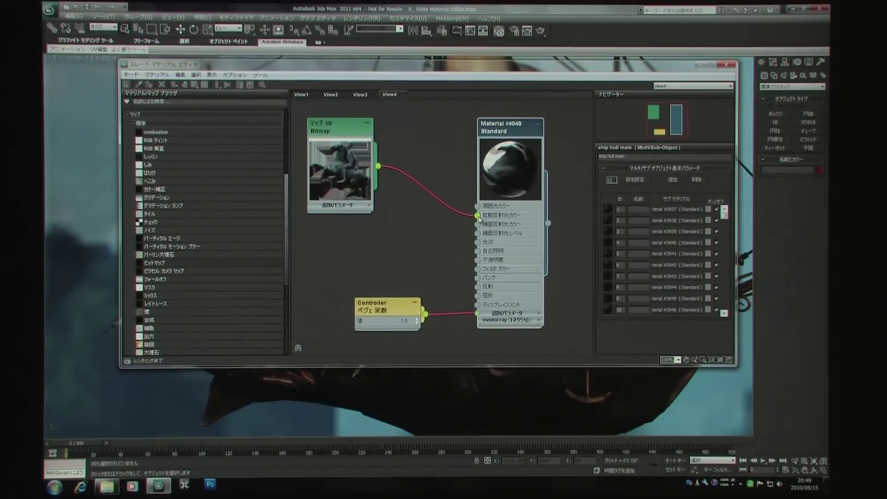
pyautogui.moveTo(531, 143); pyautogui.dragTo(541, 135)
pyautogui.moveTo(338, 136); pyautogui.dragTo(328, 136)
pyautogui.moveTo(526, 124); pyautogui.dragTo(545, 124)
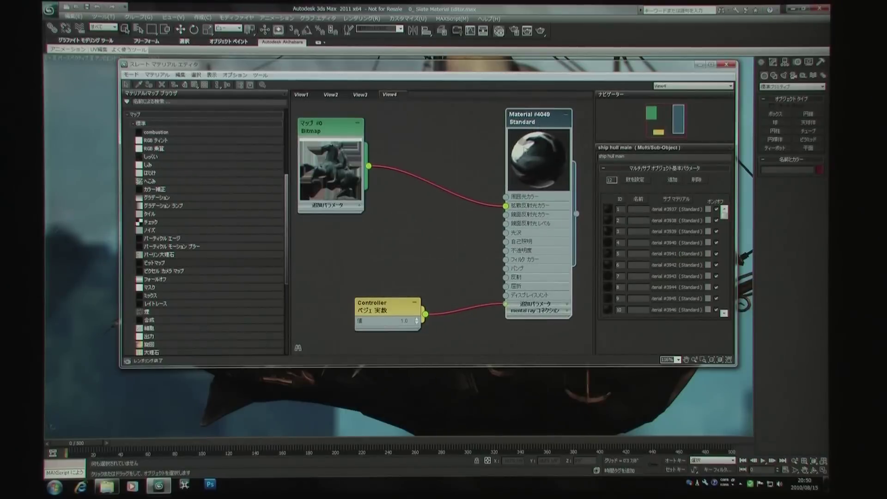
pyautogui.moveTo(394, 307); pyautogui.dragTo(366, 325)
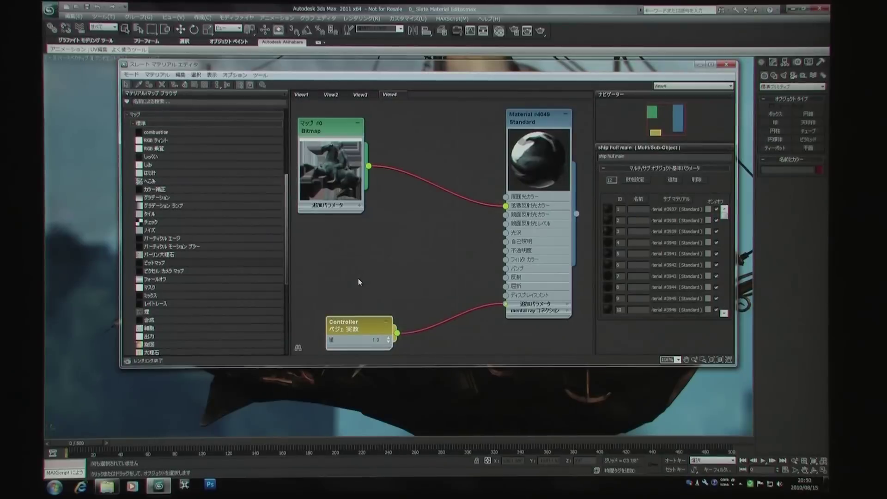
# - Wire the Bitmap into Material #4049's Bump slot, space out both Controller nodes, and select Material #3937
pyautogui.moveTo(374, 169); pyautogui.dragTo(504, 268)
pyautogui.moveTo(420, 295)
pyautogui.mouseDown()
pyautogui.moveTo(351, 290)
pyautogui.moveTo(363, 290)
pyautogui.mouseUp()
pyautogui.moveTo(414, 267); pyautogui.dragTo(438, 232, button='middle')
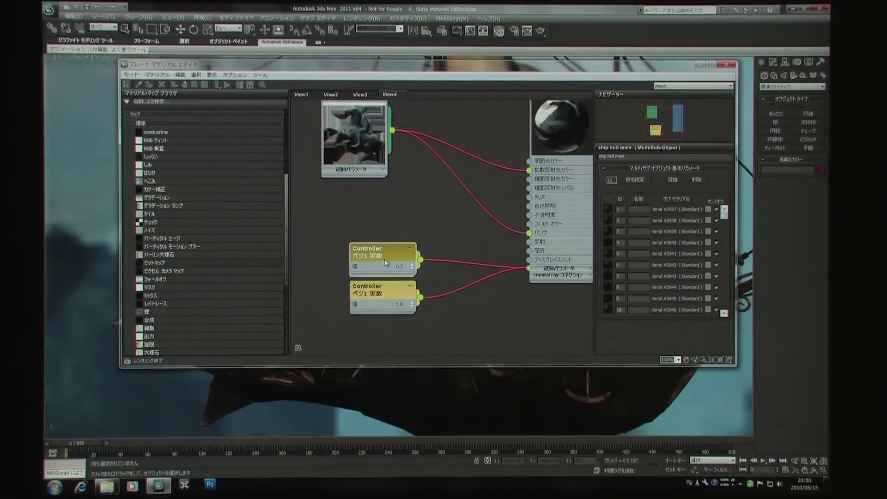
pyautogui.moveTo(384, 262); pyautogui.dragTo(375, 253)
pyautogui.moveTo(370, 289); pyautogui.dragTo(360, 297)
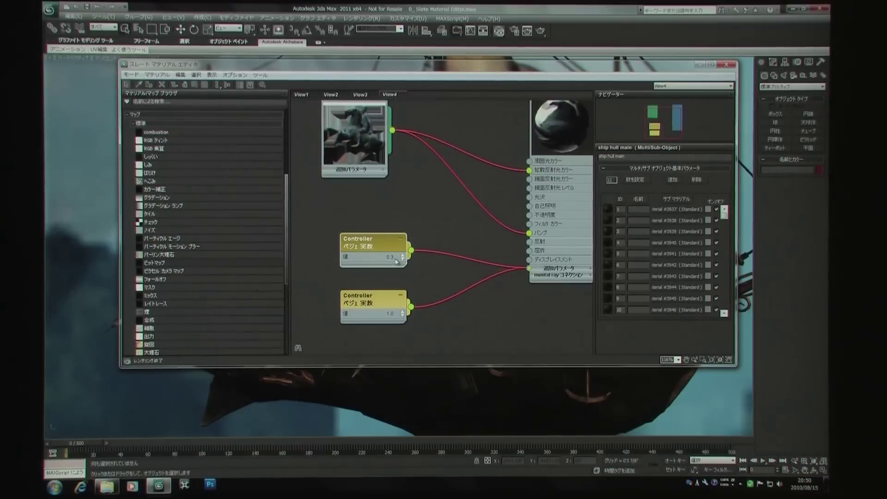
pyautogui.moveTo(379, 249); pyautogui.dragTo(376, 260)
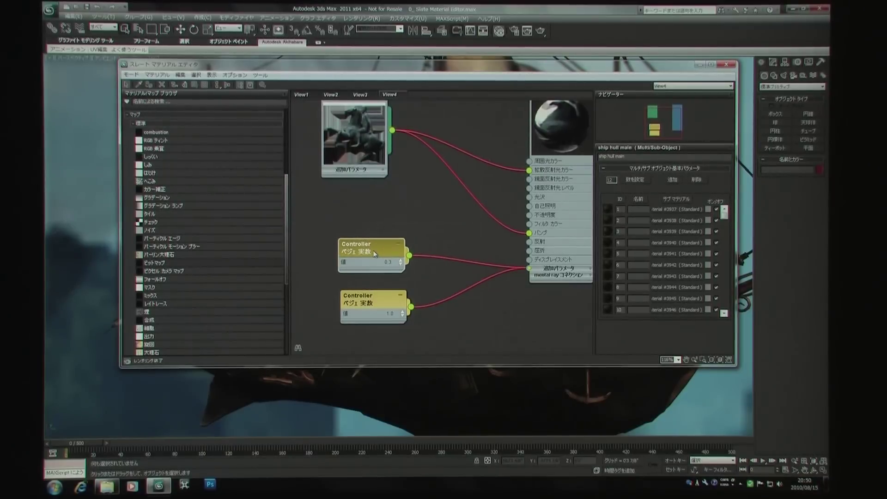
pyautogui.click(670, 212)
pyautogui.moveTo(677, 305); pyautogui.dragTo(674, 185)
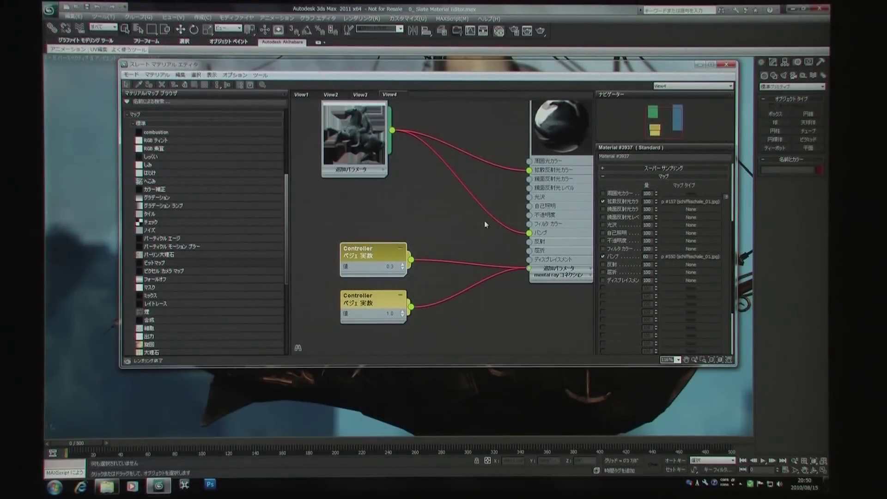
# - Shift the material and Bitmap nodes right, then drop a Color Correction map (Map #1) into View4
pyautogui.moveTo(484, 224); pyautogui.dragTo(460, 255, button='middle')
pyautogui.moveTo(358, 289)
pyautogui.mouseDown()
pyautogui.moveTo(371, 273)
pyautogui.moveTo(357, 289)
pyautogui.mouseUp()
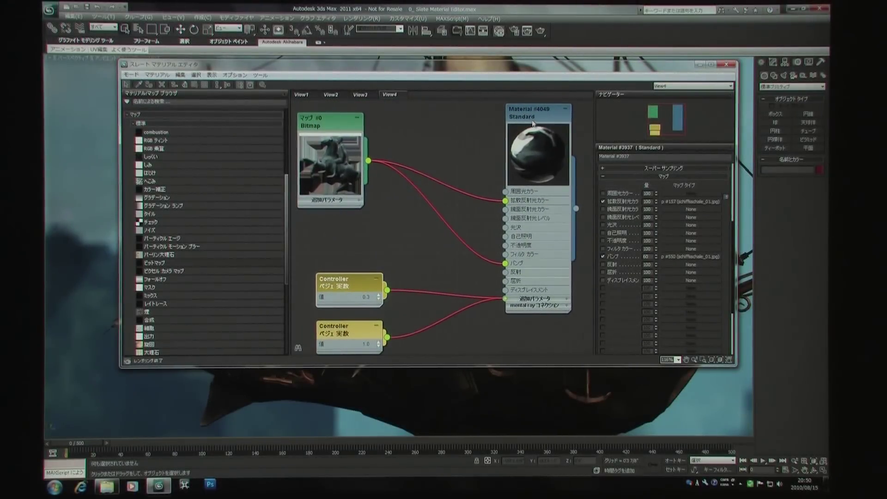
pyautogui.moveTo(532, 119); pyautogui.dragTo(551, 119)
pyautogui.moveTo(329, 128)
pyautogui.mouseDown()
pyautogui.moveTo(336, 137)
pyautogui.moveTo(338, 128)
pyautogui.mouseUp()
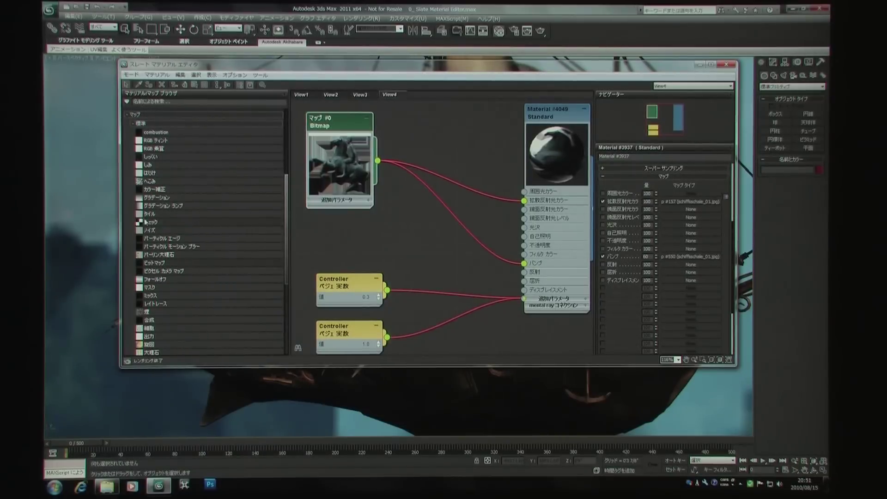
pyautogui.moveTo(140, 192); pyautogui.dragTo(422, 233)
pyautogui.moveTo(421, 233); pyautogui.dragTo(431, 243)
# - Wire the Bitmap into Color Correction's Map input and its output into the Bump slot
pyautogui.doubleClick(420, 241)
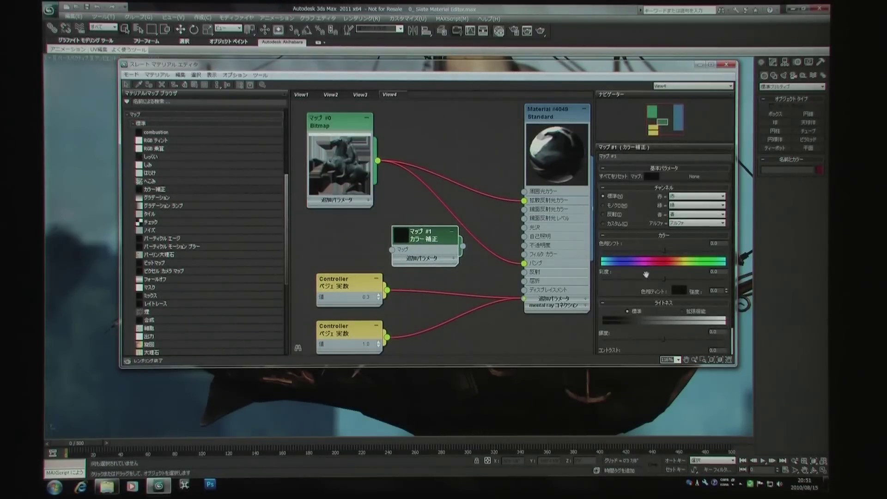
pyautogui.scroll(-2, 692, 183)
pyautogui.scroll(2, 691, 183)
pyautogui.moveTo(337, 145); pyautogui.dragTo(333, 135)
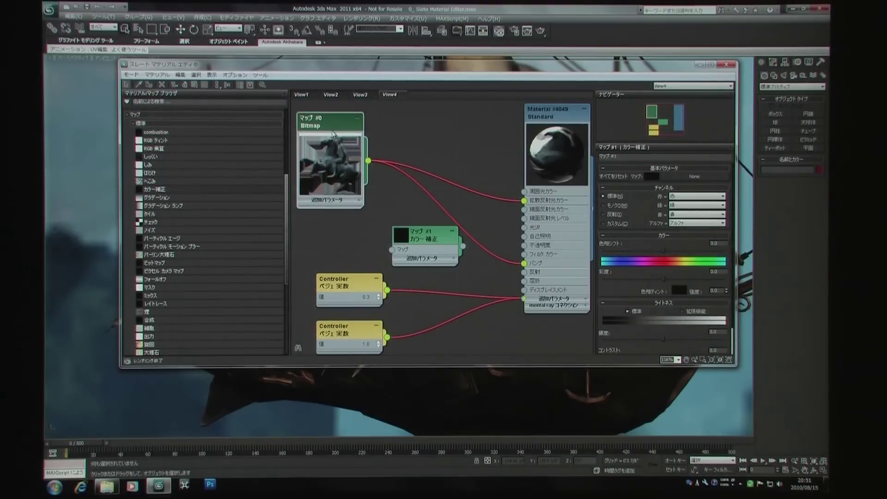
pyautogui.moveTo(435, 239); pyautogui.dragTo(444, 239)
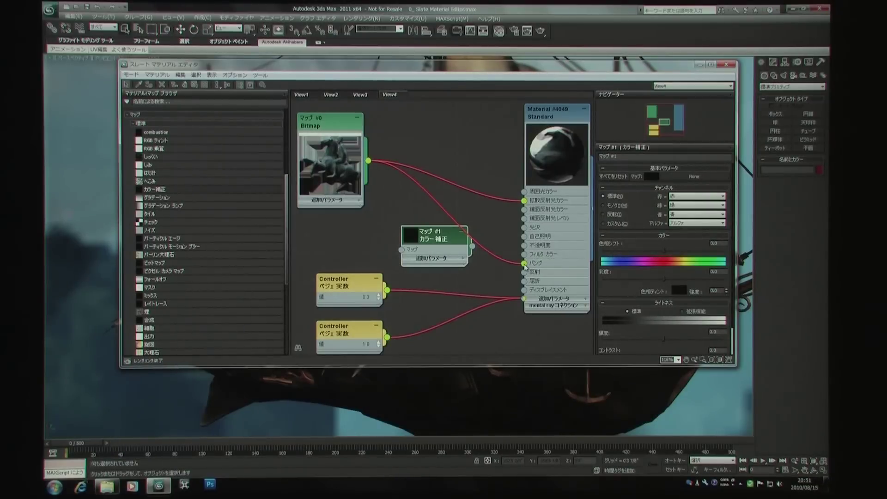
pyautogui.moveTo(524, 264); pyautogui.dragTo(401, 251)
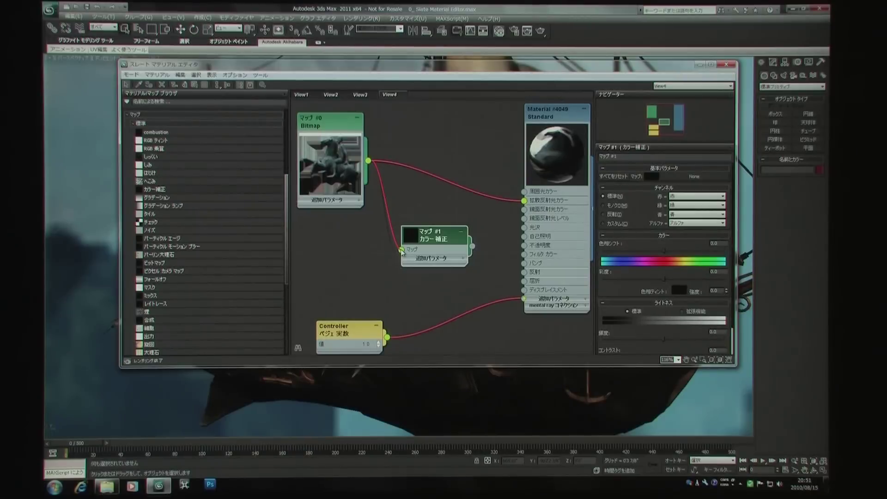
pyautogui.moveTo(427, 248); pyautogui.dragTo(447, 238)
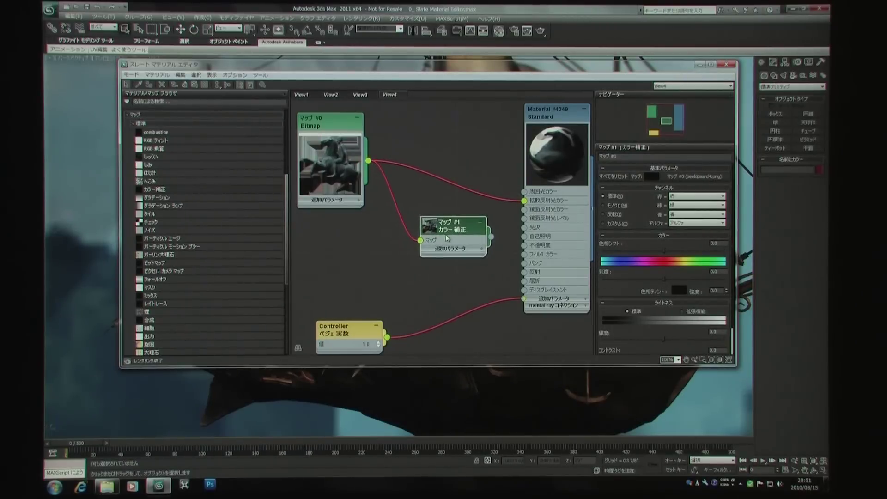
pyautogui.moveTo(491, 238); pyautogui.dragTo(524, 263)
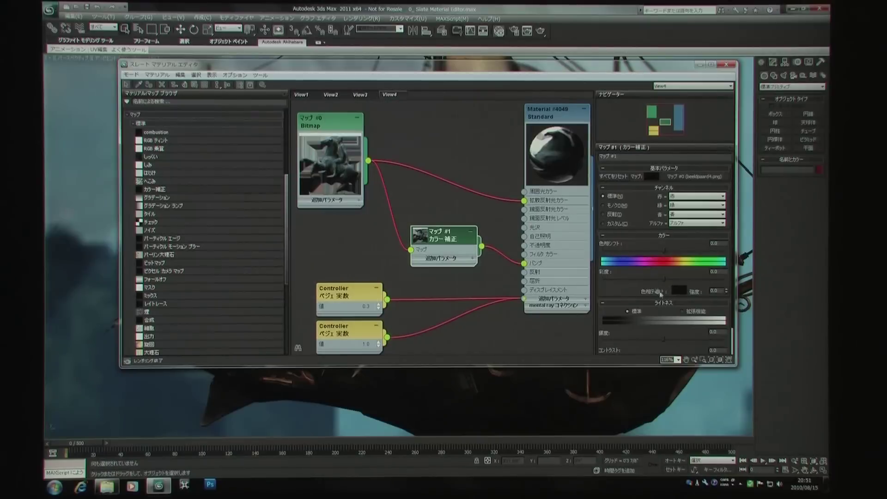
# - Drag the Color Correction saturation fully left to -100 and preview the grayscale result
pyautogui.moveTo(664, 278); pyautogui.dragTo(609, 279)
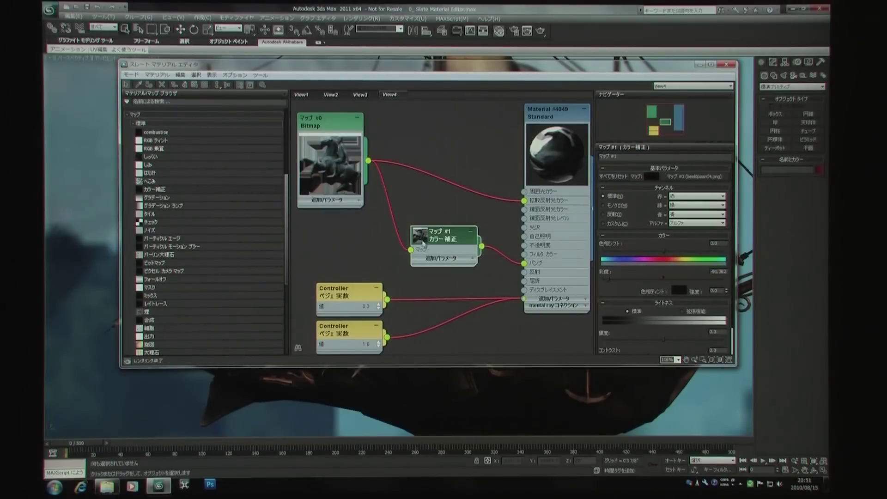
pyautogui.doubleClick(420, 236)
pyautogui.moveTo(448, 221); pyautogui.dragTo(436, 193)
pyautogui.moveTo(607, 279); pyautogui.dragTo(603, 279)
pyautogui.scroll(-2, 629, 226)
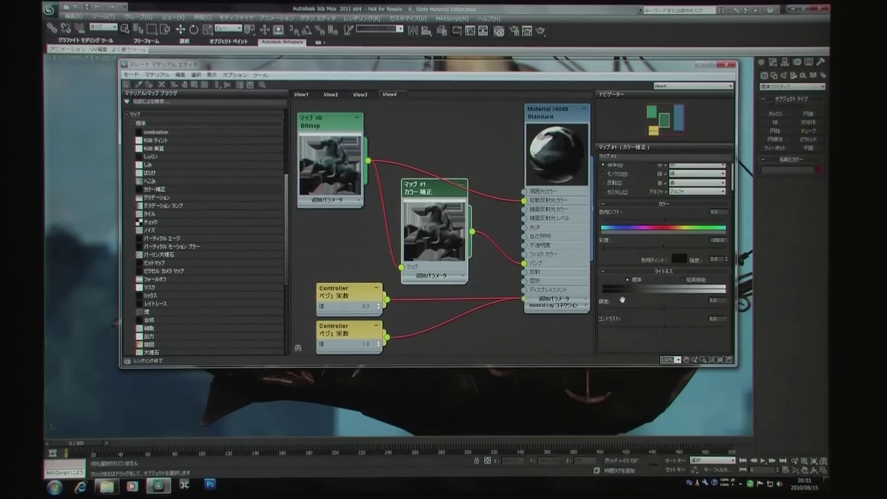
# - Set the advanced RGB lightness of Color Correction to gamma 0.78, pivot 1.21 and lift 0.25
pyautogui.moveTo(663, 307)
pyautogui.mouseDown()
pyautogui.moveTo(651, 307)
pyautogui.moveTo(673, 326)
pyautogui.mouseUp()
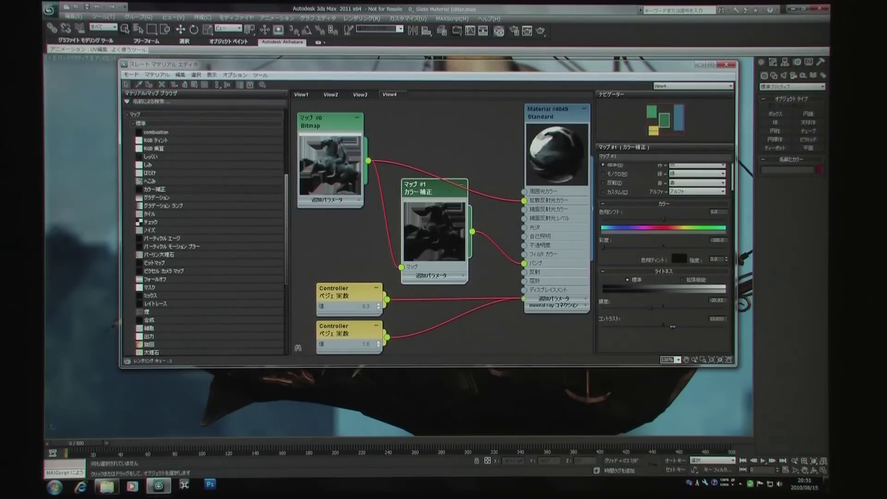
pyautogui.click(682, 279)
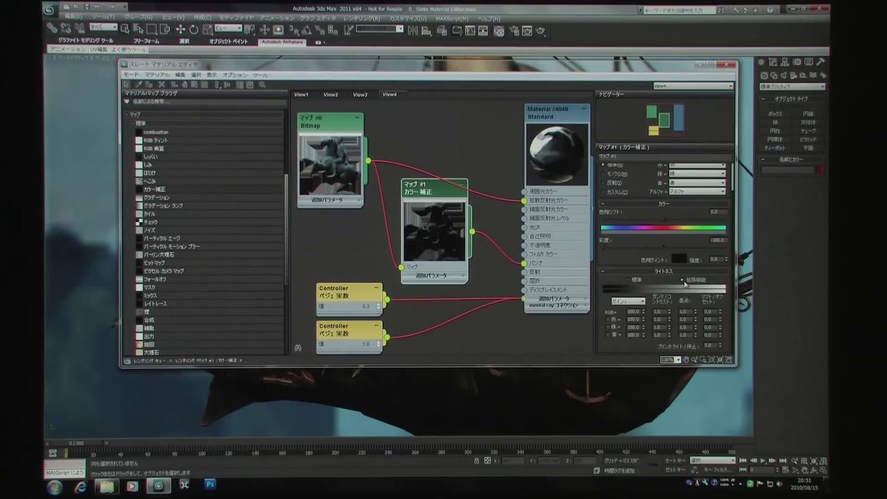
pyautogui.moveTo(669, 312); pyautogui.dragTo(669, 324)
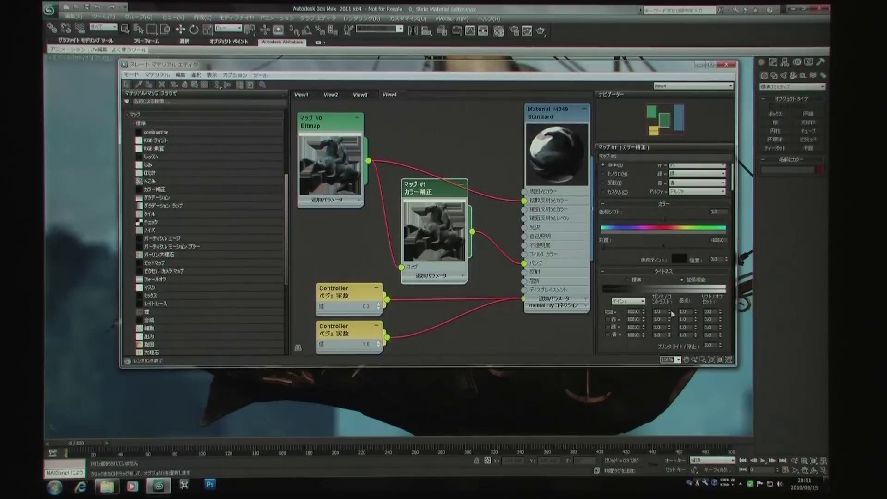
pyautogui.moveTo(695, 311)
pyautogui.mouseDown()
pyautogui.moveTo(695, 298)
pyautogui.moveTo(720, 305)
pyautogui.mouseUp()
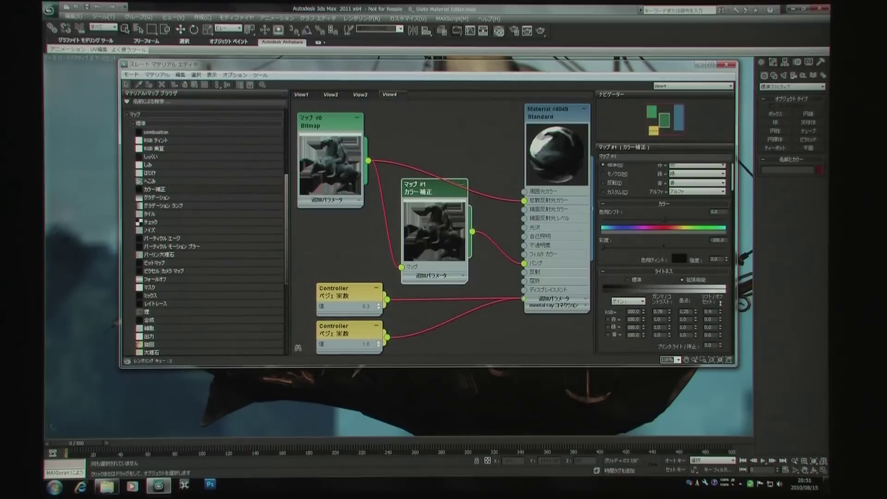
pyautogui.moveTo(669, 327); pyautogui.dragTo(669, 331)
pyautogui.moveTo(719, 312); pyautogui.dragTo(722, 320)
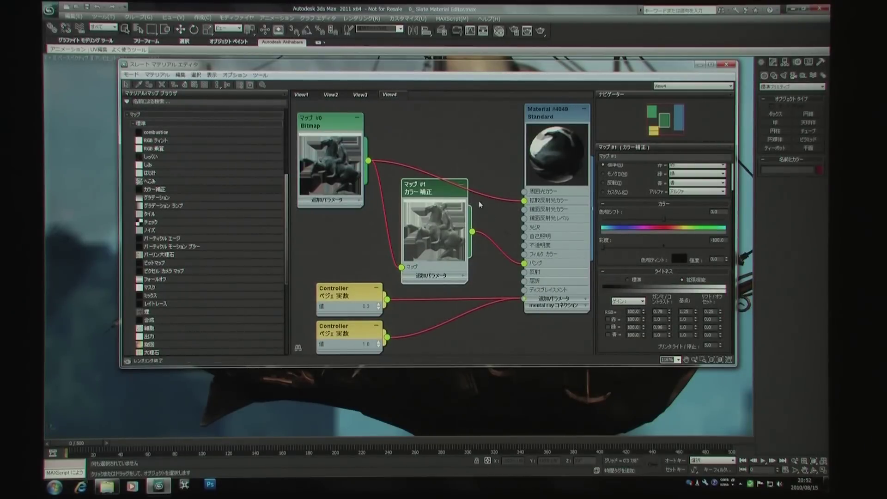
pyautogui.moveTo(435, 189); pyautogui.dragTo(435, 198)
# - Rearrange the Bitmap node and move Material #4049 further right in View4
pyautogui.moveTo(555, 113)
pyautogui.mouseDown()
pyautogui.moveTo(536, 112)
pyautogui.moveTo(545, 112)
pyautogui.mouseUp()
pyautogui.moveTo(330, 125); pyautogui.dragTo(326, 125)
pyautogui.moveTo(419, 198); pyautogui.dragTo(459, 199)
pyautogui.scroll(-1, 459, 199)
pyautogui.scroll(-1, 450, 191)
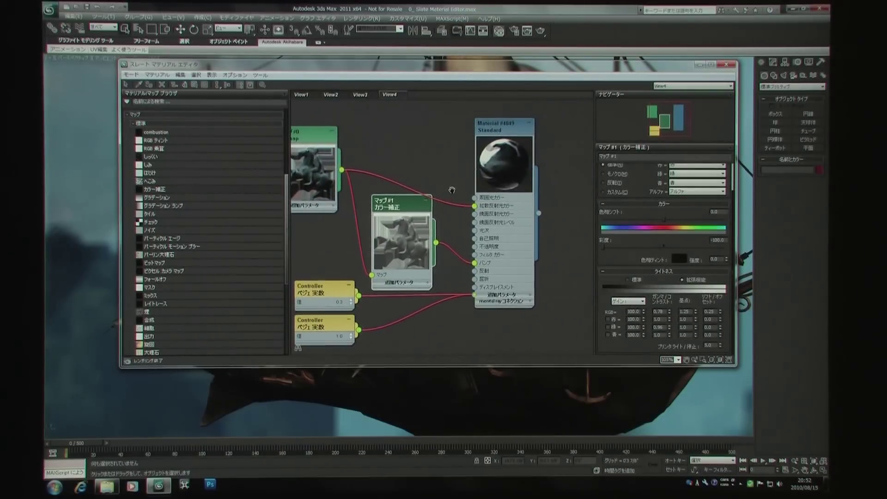
pyautogui.moveTo(499, 209); pyautogui.dragTo(516, 209)
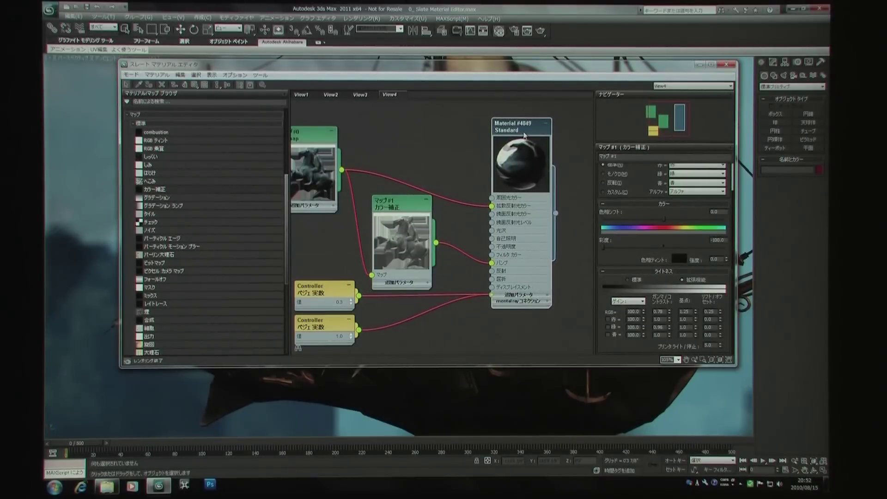
pyautogui.moveTo(517, 172); pyautogui.dragTo(525, 172)
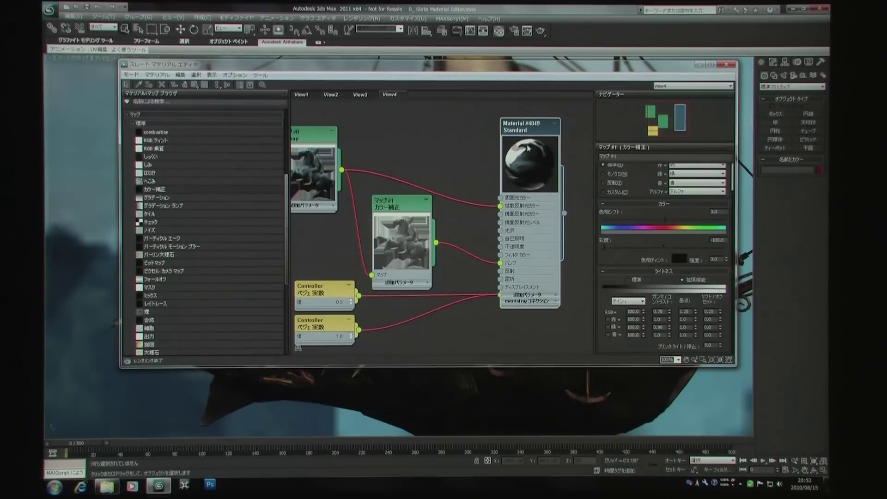
# - Hide Material #4049's unused node slots and move the Map #1 node up
pyautogui.rightClick(528, 128)
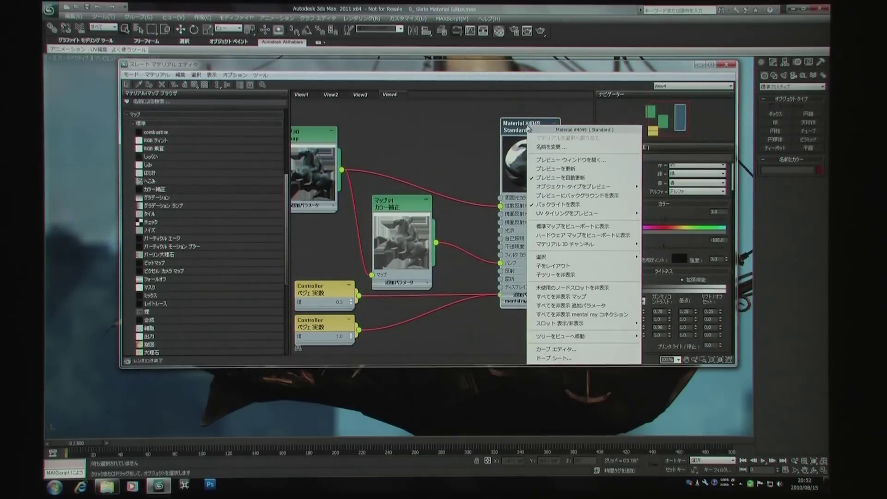
pyautogui.rightClick(513, 130)
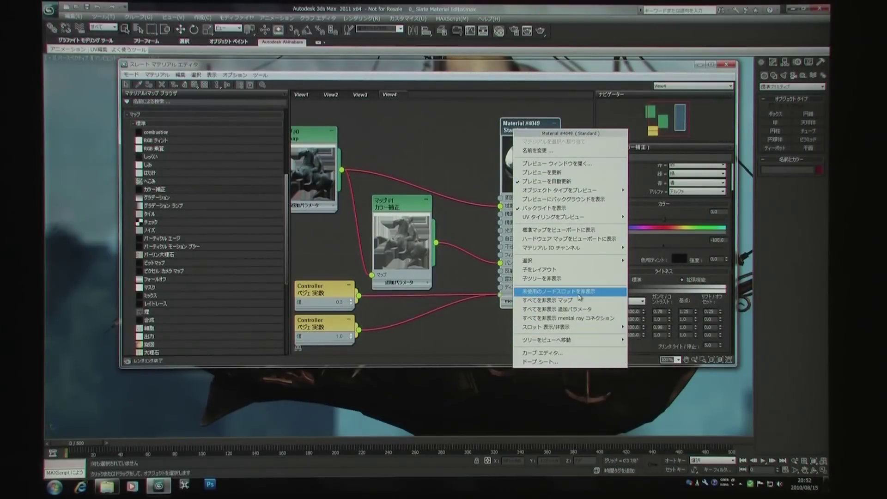
pyautogui.click(579, 294)
pyautogui.moveTo(410, 208); pyautogui.dragTo(428, 139)
pyautogui.moveTo(517, 129); pyautogui.dragTo(572, 143)
pyautogui.click(564, 137)
pyautogui.click(571, 138)
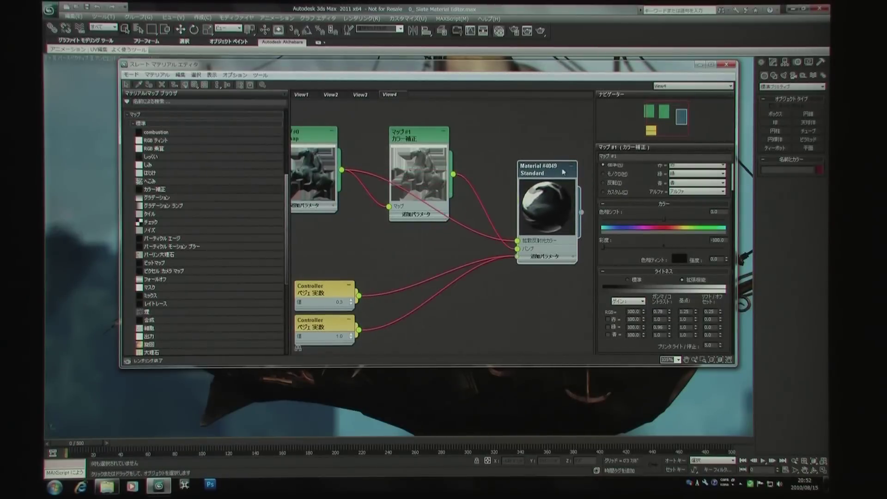
# - Collapse the material, Color Correction and Bitmap previews to thumbnails
pyautogui.doubleClick(545, 175)
pyautogui.moveTo(550, 141); pyautogui.dragTo(559, 151)
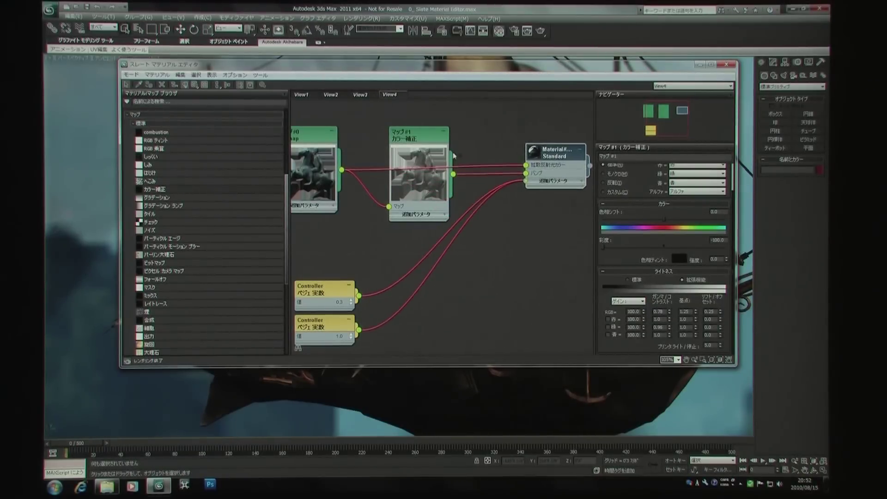
pyautogui.doubleClick(425, 149)
pyautogui.doubleClick(314, 163)
pyautogui.moveTo(315, 134); pyautogui.dragTo(318, 187)
pyautogui.moveTo(414, 139); pyautogui.dragTo(430, 128)
pyautogui.moveTo(552, 149); pyautogui.dragTo(560, 141)
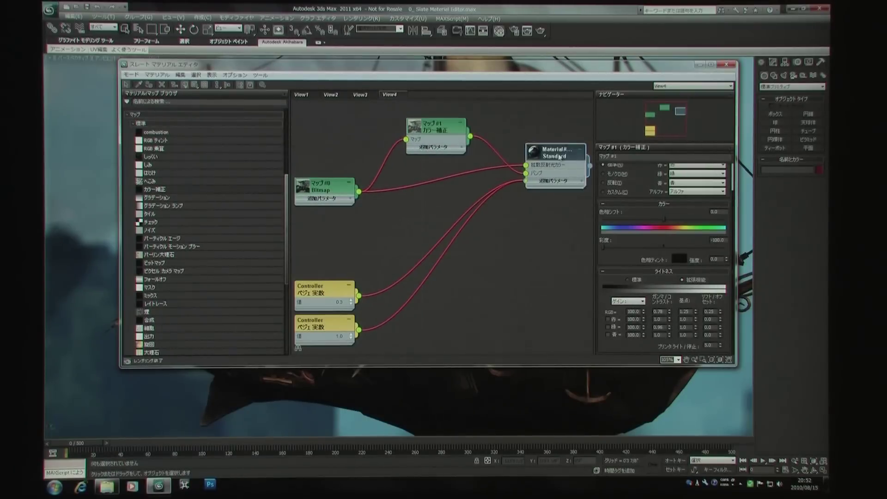
pyautogui.moveTo(429, 125)
pyautogui.mouseDown()
pyautogui.moveTo(388, 221)
pyautogui.moveTo(334, 151)
pyautogui.mouseUp()
# - Regroup the Bitmap and Color Correction nodes closely beside the material and zoom out
pyautogui.moveTo(564, 143); pyautogui.dragTo(531, 143)
pyautogui.moveTo(388, 226); pyautogui.dragTo(396, 183)
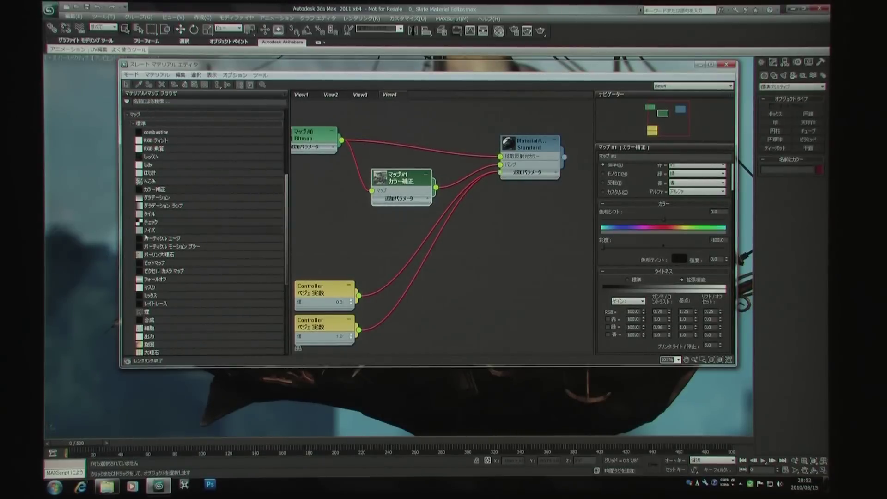
pyautogui.scroll(-2, 462, 238)
pyautogui.scroll(-1, 479, 254)
pyautogui.scroll(-1, 510, 245)
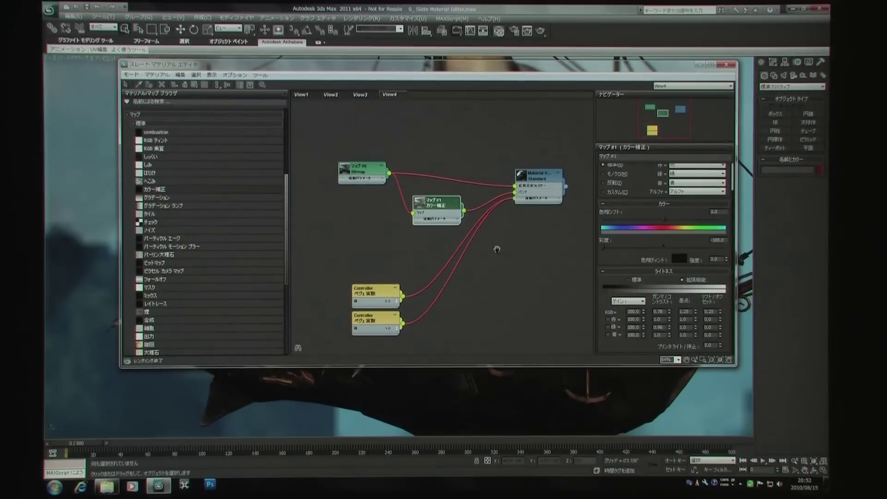
pyautogui.moveTo(497, 253); pyautogui.dragTo(489, 237, button='middle')
pyautogui.rightClick(538, 166)
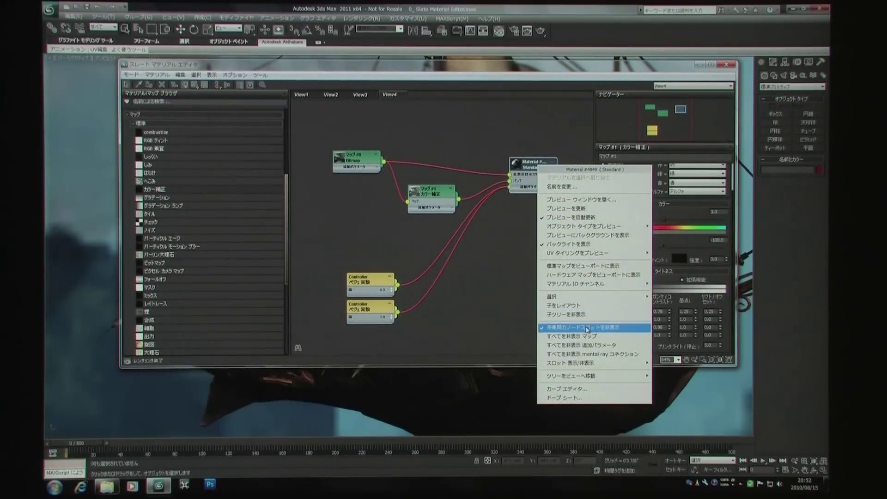
# - Show all of Material #4049's slots again and pull a link from its Reflection slot
pyautogui.click(582, 327)
pyautogui.moveTo(496, 230); pyautogui.dragTo(467, 213, button='middle')
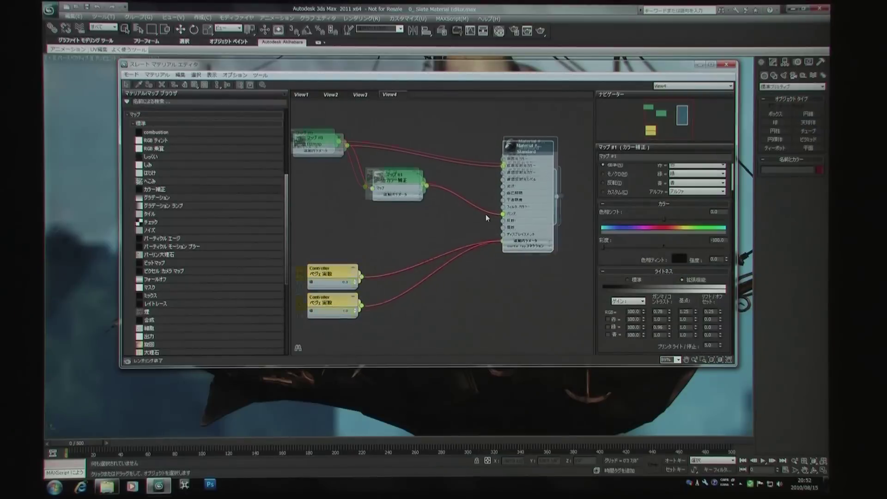
pyautogui.moveTo(527, 240); pyautogui.dragTo(581, 240, button='middle')
pyautogui.scroll(1, 581, 240)
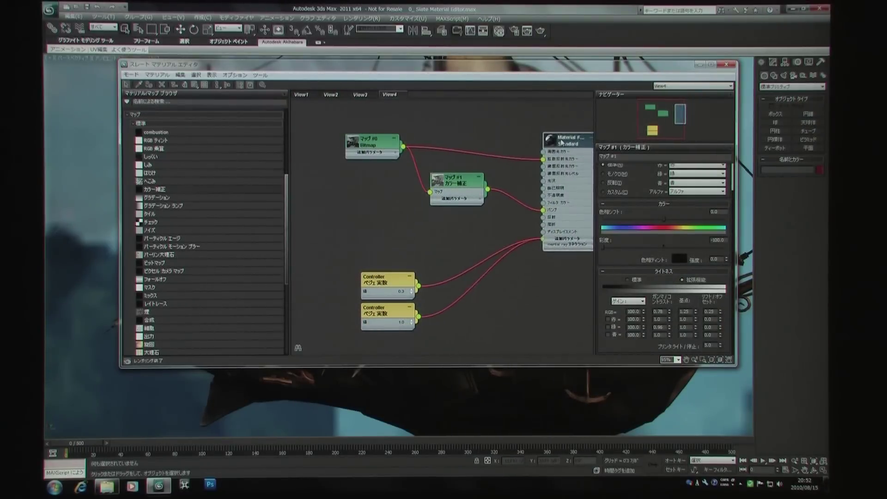
pyautogui.scroll(1, 545, 223)
pyautogui.moveTo(545, 220); pyautogui.dragTo(355, 224)
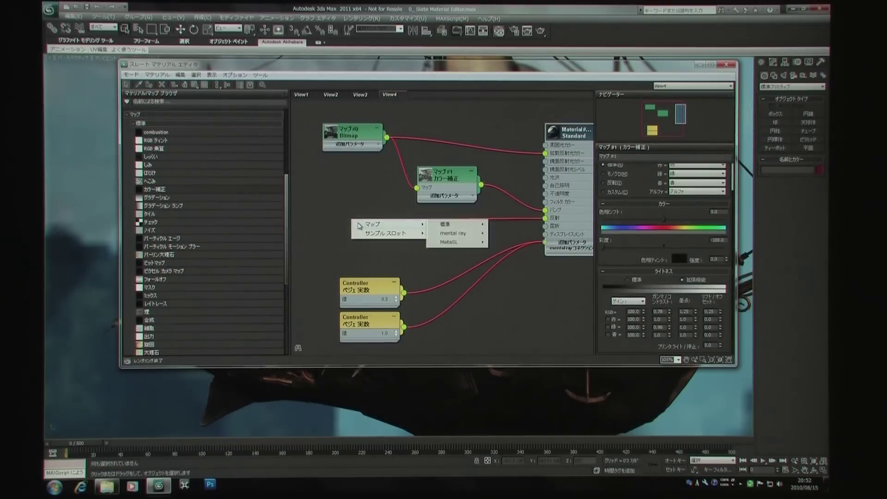
pyautogui.moveTo(457, 223)
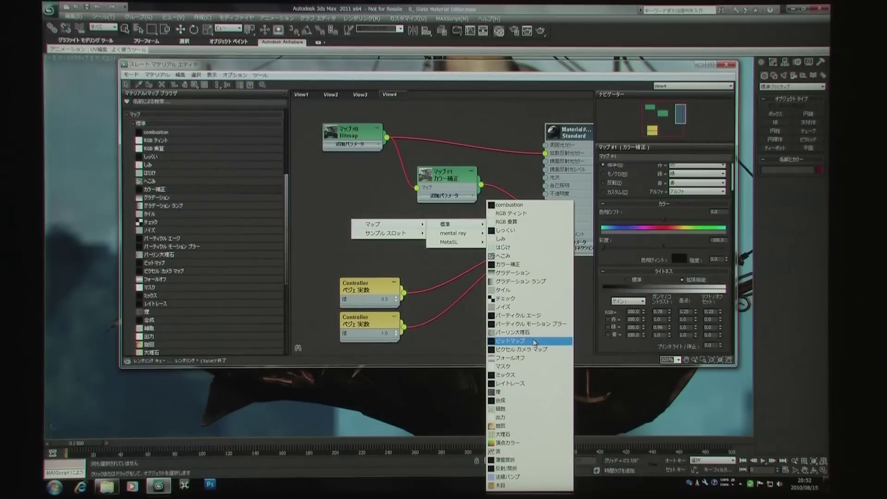
# - Load torengoud10.png as a Bitmap (Map #2) into the material's Reflection slot
pyautogui.click(506, 340)
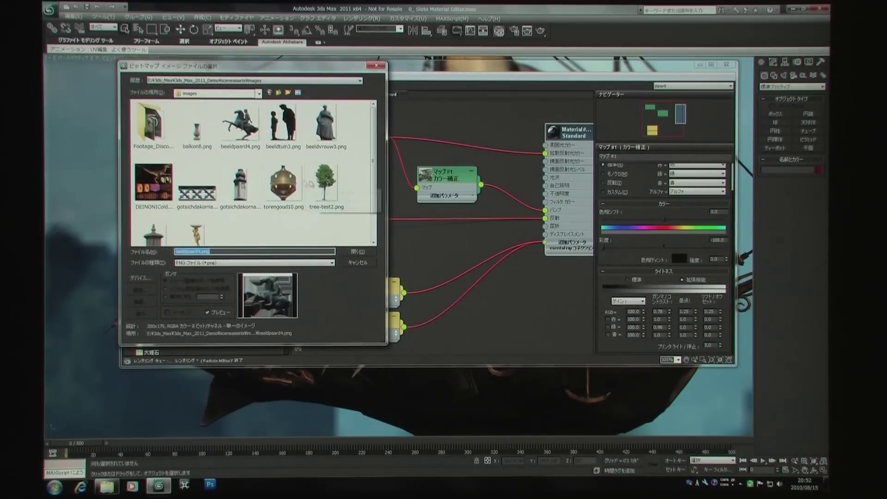
pyautogui.click(283, 183)
pyautogui.click(357, 252)
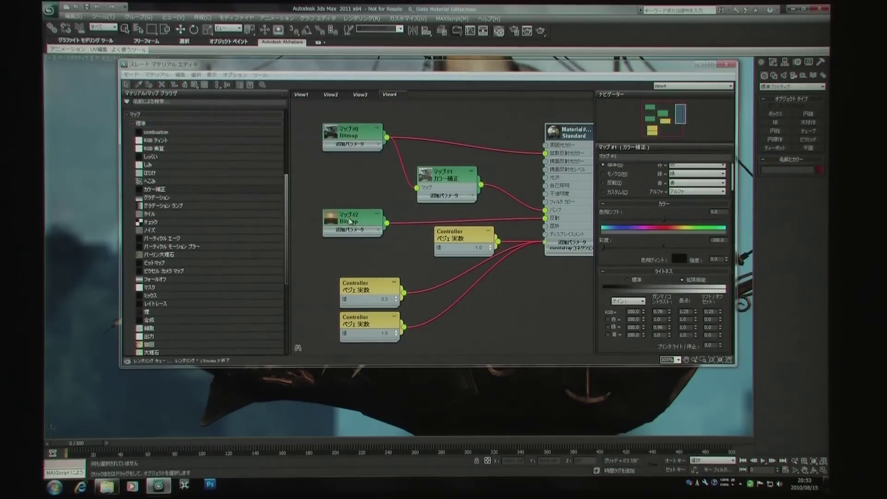
pyautogui.moveTo(353, 217); pyautogui.dragTo(353, 209)
pyautogui.doubleClick(354, 209)
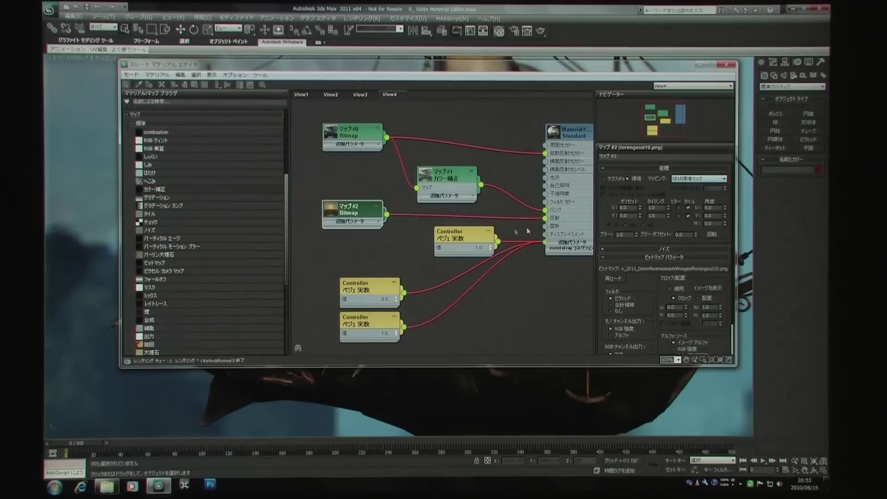
# - Expand the material's large sphere preview and shift the material and controller nodes left
pyautogui.moveTo(577, 133); pyautogui.dragTo(568, 132)
pyautogui.doubleClick(545, 132)
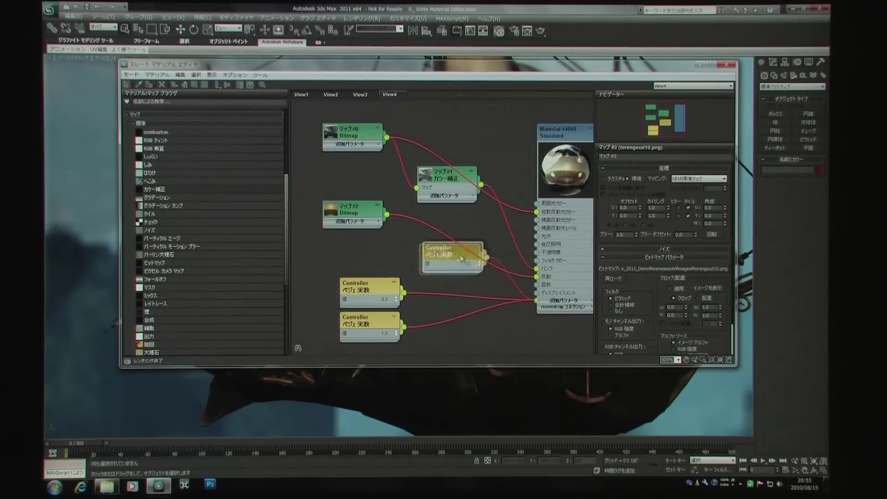
pyautogui.moveTo(485, 232); pyautogui.dragTo(411, 259)
pyautogui.moveTo(411, 259); pyautogui.dragTo(383, 211, button='middle')
pyautogui.scroll(-1, 382, 210)
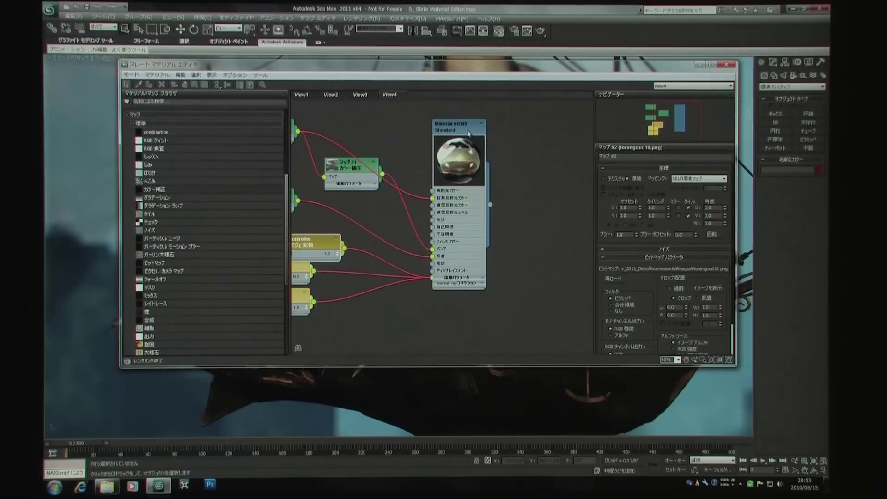
pyautogui.moveTo(468, 133); pyautogui.dragTo(452, 133)
pyautogui.moveTo(476, 205); pyautogui.dragTo(569, 253)
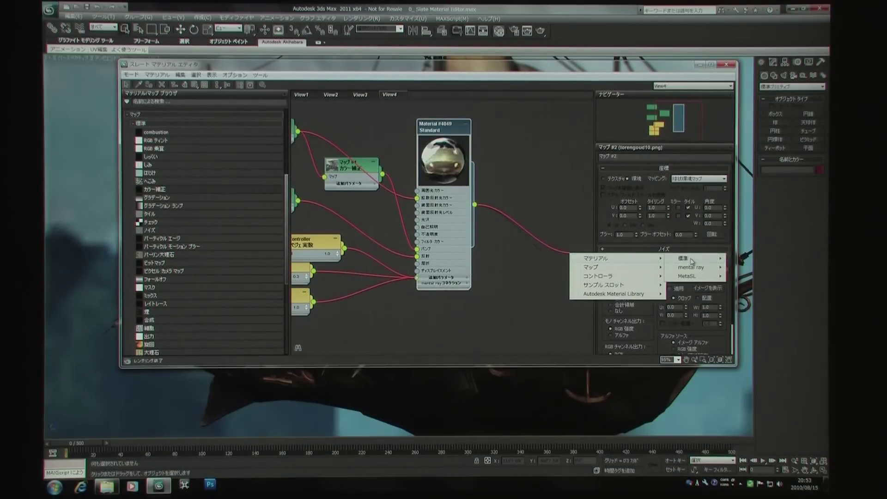
pyautogui.moveTo(683, 257)
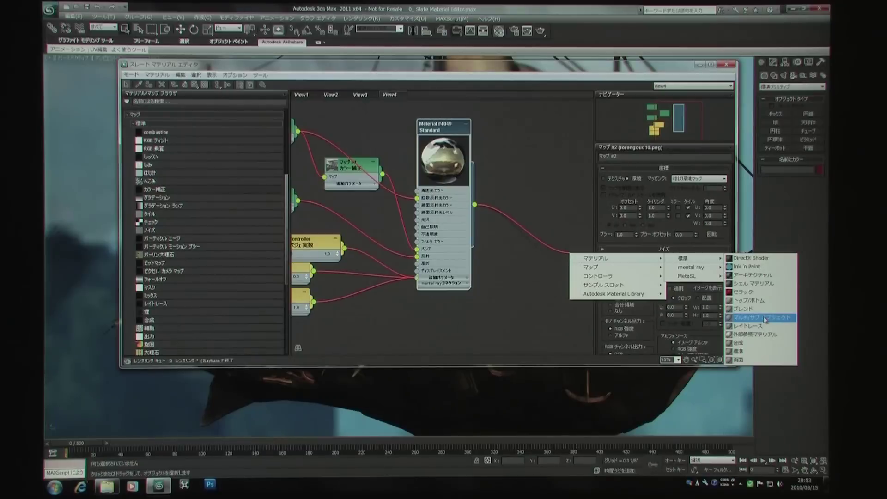
# - Cancel the node-creation menus and frame Map #0, Map #1 and Material #4049 in View4
pyautogui.press('Escape')
pyautogui.moveTo(447, 131)
pyautogui.mouseDown()
pyautogui.moveTo(460, 121)
pyautogui.moveTo(452, 115)
pyautogui.mouseUp()
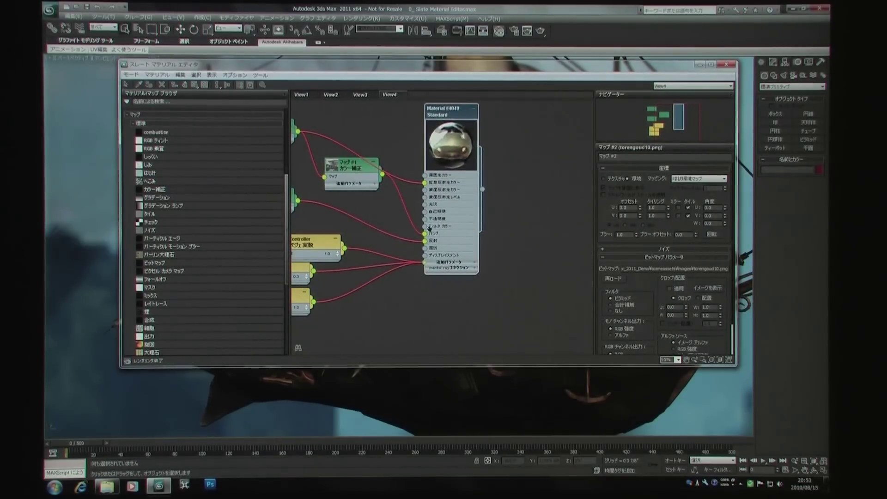
pyautogui.moveTo(431, 232); pyautogui.dragTo(478, 258, button='middle')
pyautogui.scroll(-1, 478, 258)
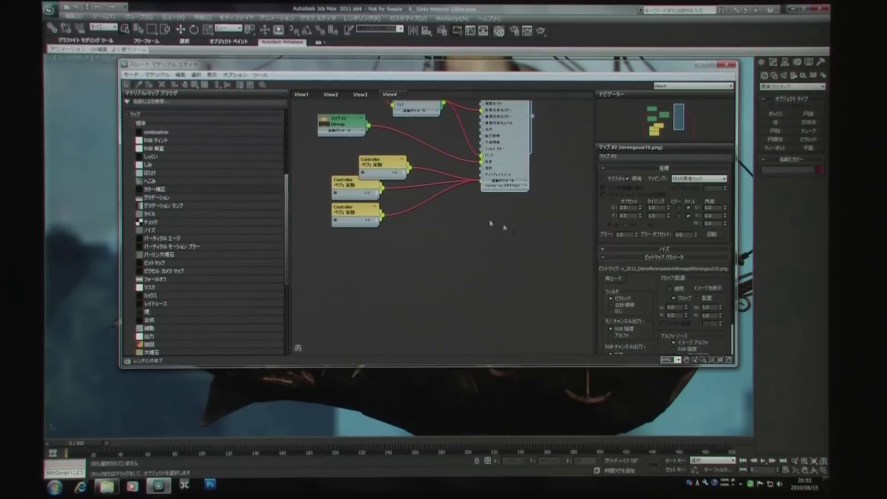
pyautogui.rightClick(432, 254)
pyautogui.moveTo(479, 265)
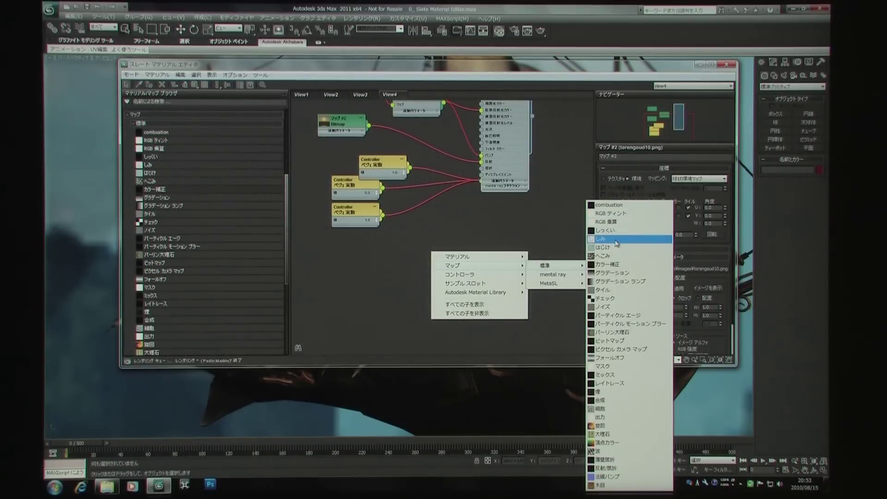
pyautogui.click(566, 237)
pyautogui.moveTo(521, 251); pyautogui.dragTo(488, 307, button='middle')
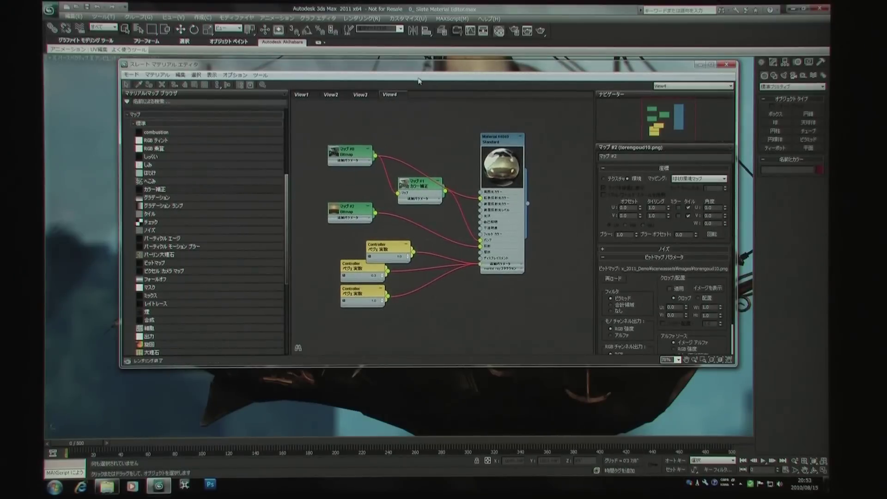
# - Create a new node view, View5, with its default name and return to View4
pyautogui.rightClick(416, 96)
pyautogui.click(435, 98)
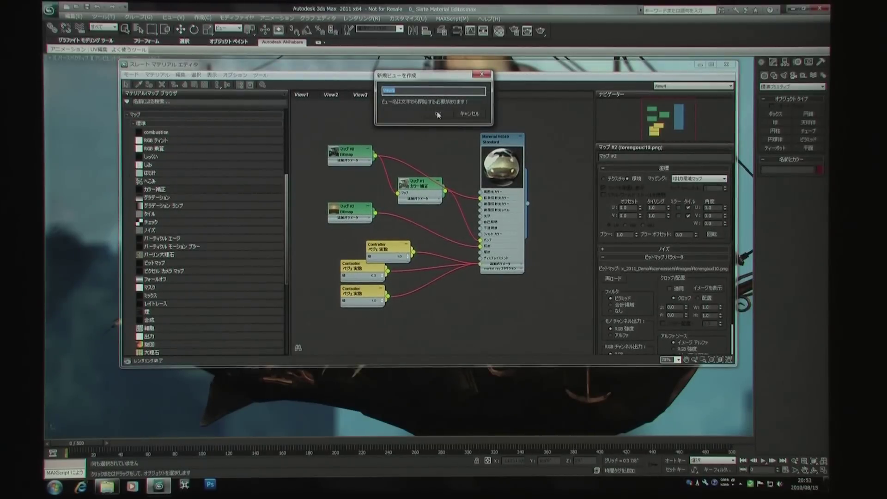
pyautogui.click(437, 116)
pyautogui.click(390, 95)
# - Rearrange Material #4049, Map #0 and Map #1 in View4, then drag the Color Correction map into View5
pyautogui.moveTo(500, 143); pyautogui.dragTo(506, 143)
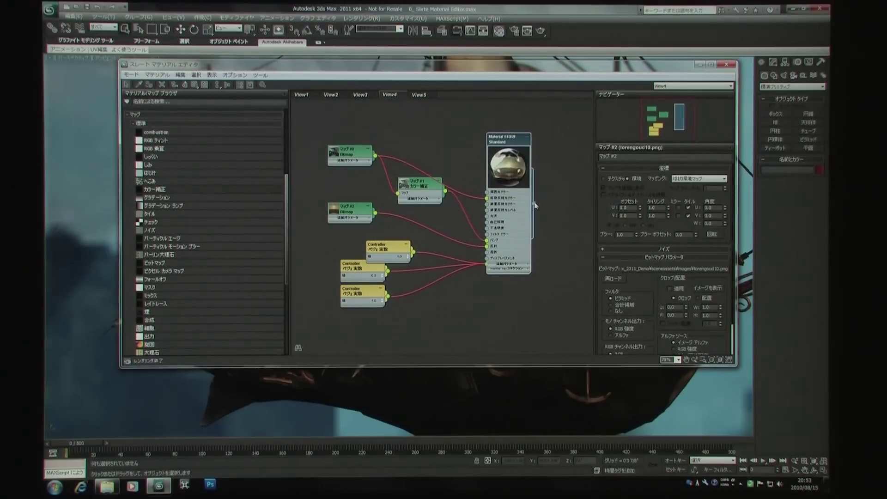
pyautogui.moveTo(511, 143); pyautogui.dragTo(543, 131)
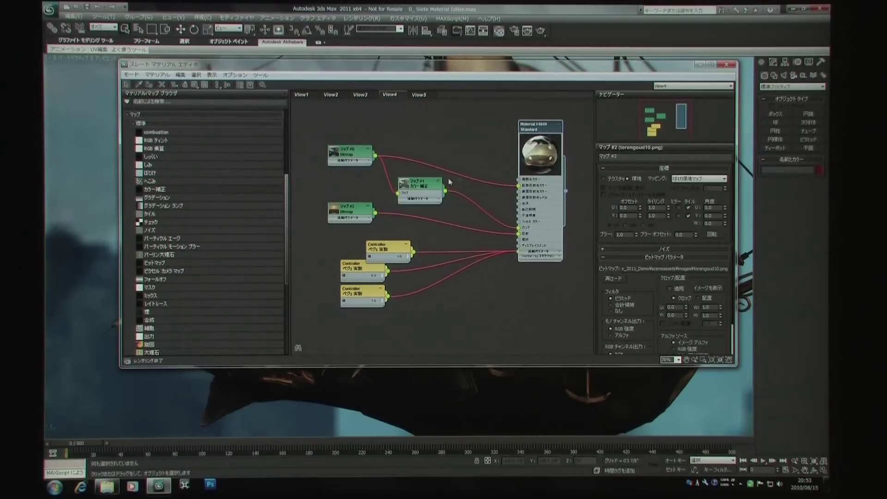
pyautogui.moveTo(420, 185); pyautogui.dragTo(427, 185)
pyautogui.moveTo(355, 150); pyautogui.dragTo(330, 143)
pyautogui.moveTo(442, 193); pyautogui.dragTo(450, 192)
pyautogui.moveTo(462, 185)
pyautogui.mouseDown(button='middle')
pyautogui.moveTo(384, 174)
pyautogui.moveTo(411, 200)
pyautogui.mouseUp(button='middle')
pyautogui.scroll(1, 447, 211)
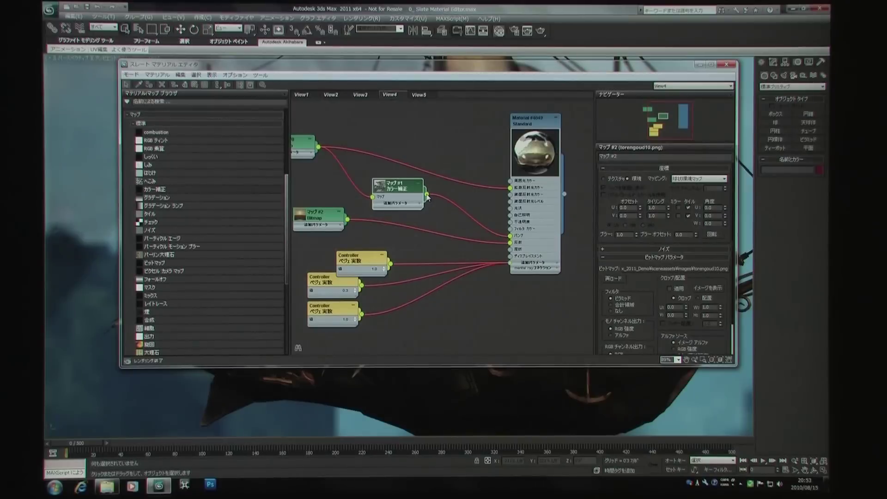
pyautogui.moveTo(427, 196); pyautogui.dragTo(429, 111)
pyautogui.moveTo(429, 111); pyautogui.dragTo(448, 187)
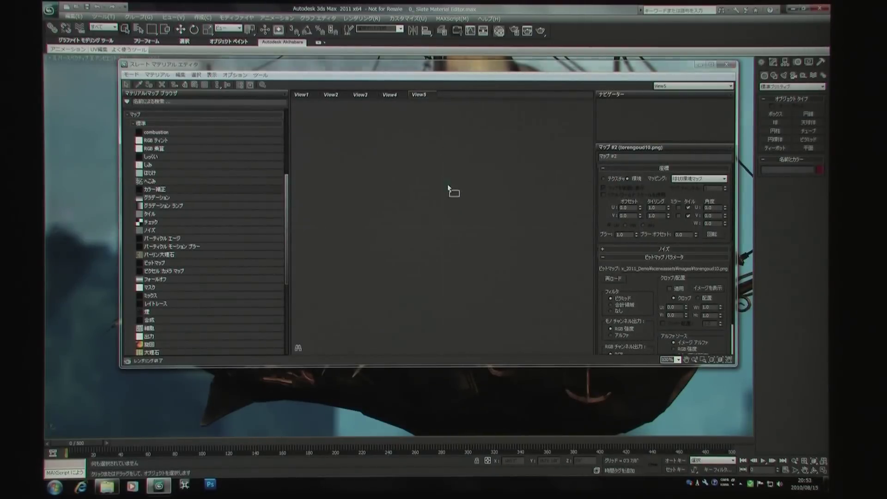
# - Instance Map #1 into View5 and set Standard lightness: brightness -24.917, contrast 70.764
pyautogui.click(411, 240)
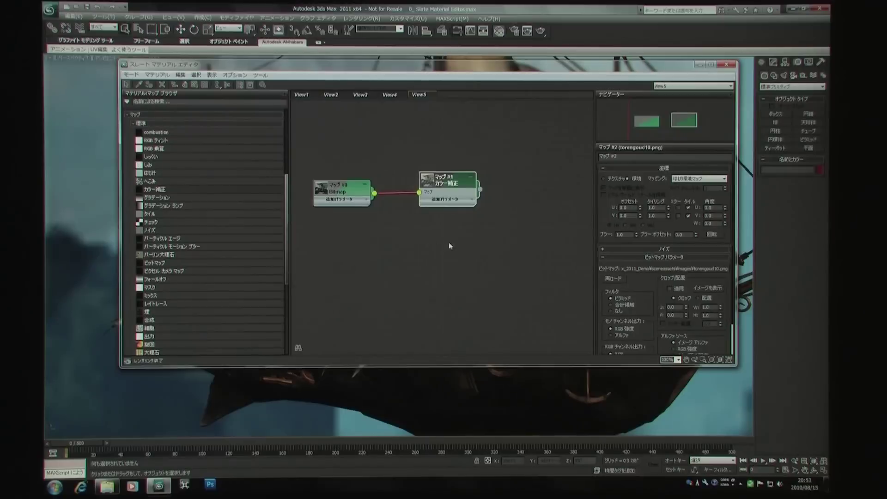
pyautogui.moveTo(479, 194); pyautogui.dragTo(495, 231)
pyautogui.doubleClick(495, 231)
pyautogui.doubleClick(469, 226)
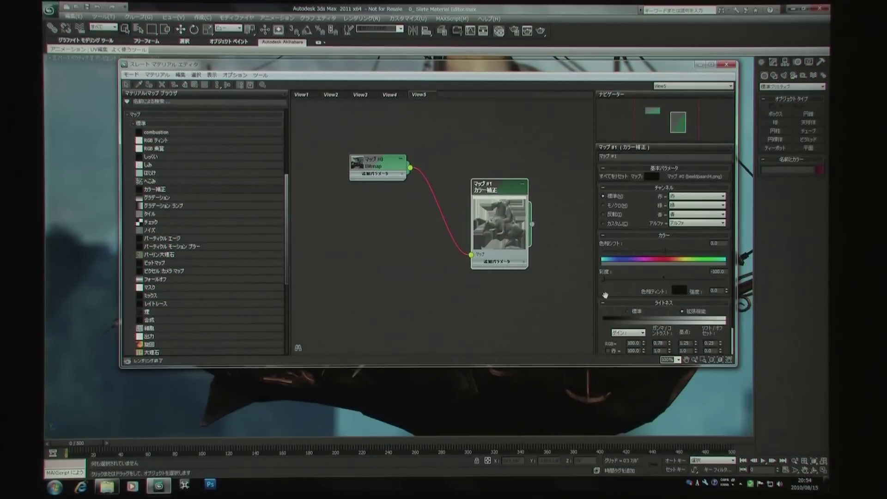
pyautogui.scroll(-2, 604, 294)
pyautogui.click(634, 280)
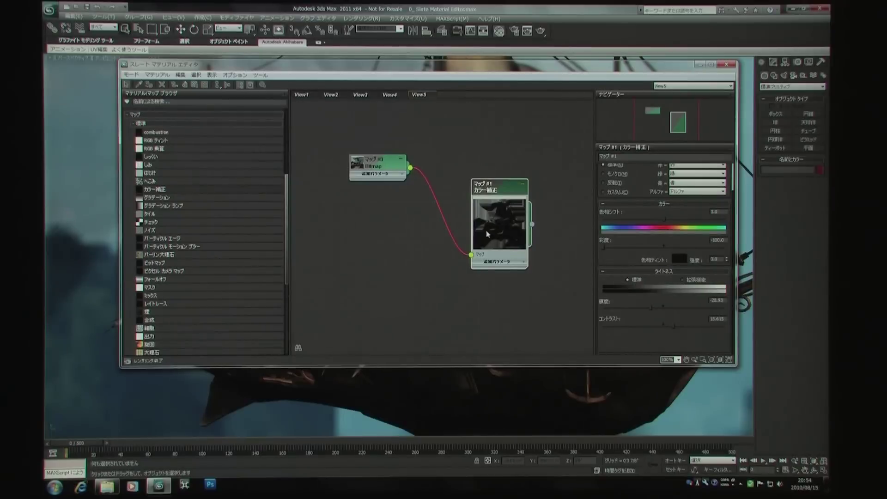
pyautogui.moveTo(651, 307)
pyautogui.mouseDown()
pyautogui.moveTo(663, 308)
pyautogui.moveTo(668, 325)
pyautogui.moveTo(671, 308)
pyautogui.moveTo(649, 307)
pyautogui.moveTo(686, 328)
pyautogui.moveTo(707, 327)
pyautogui.mouseUp()
pyautogui.moveTo(650, 309); pyautogui.dragTo(649, 308)
pyautogui.click(389, 94)
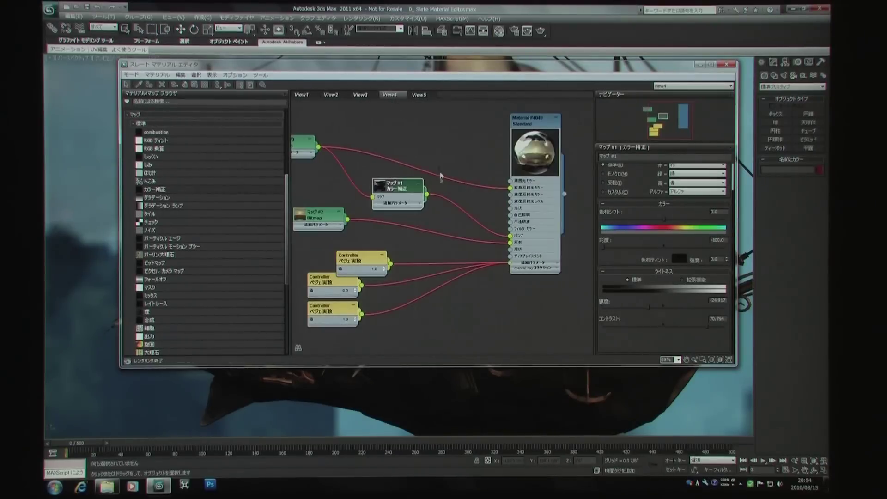
# - Enlarge Map #1's preview in View4 and move it toward the material
pyautogui.doubleClick(441, 183)
pyautogui.moveTo(441, 184); pyautogui.dragTo(474, 156, button='middle')
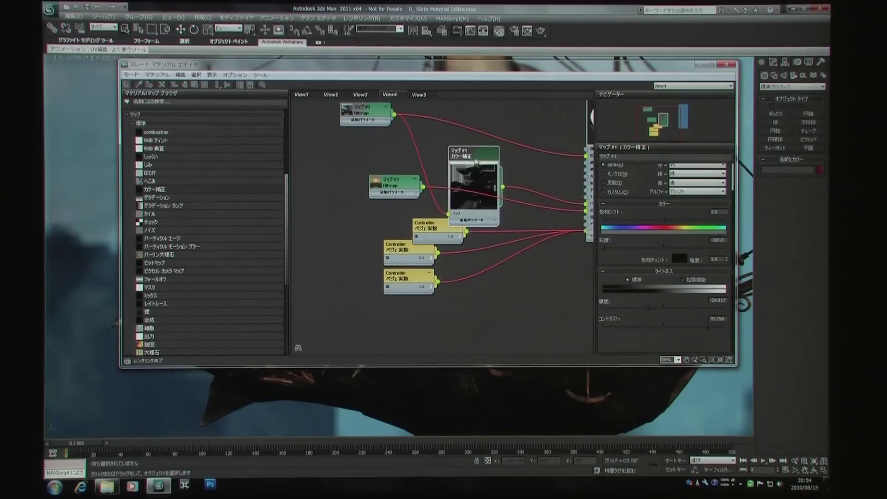
pyautogui.moveTo(476, 157); pyautogui.dragTo(500, 124)
pyautogui.scroll(1, 515, 171)
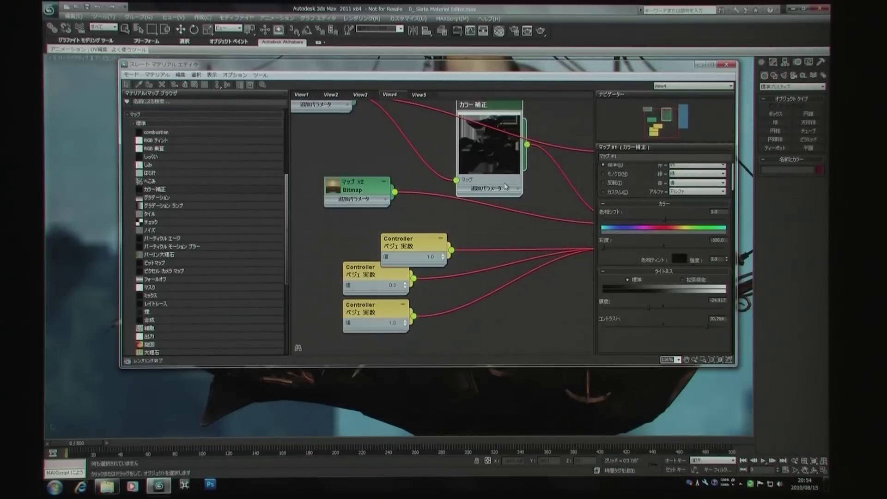
pyautogui.scroll(1, 504, 203)
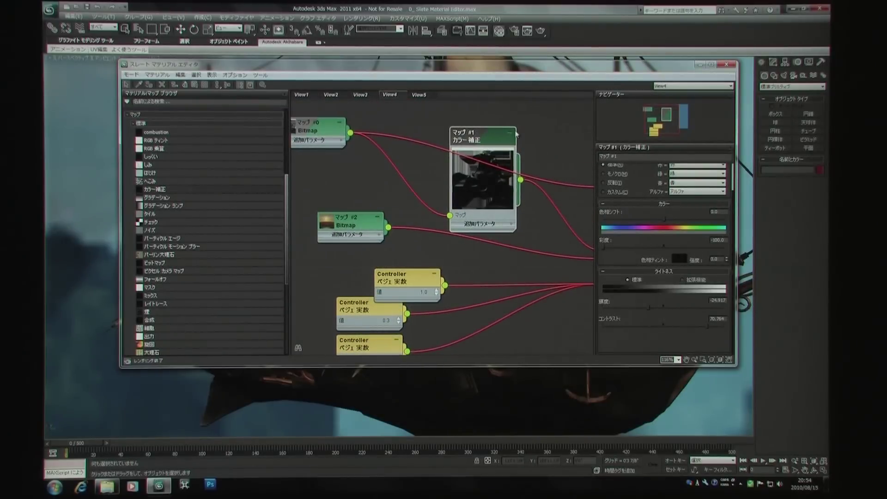
pyautogui.moveTo(516, 133); pyautogui.dragTo(511, 174)
pyautogui.moveTo(510, 174)
pyautogui.mouseDown(button='middle')
pyautogui.moveTo(468, 183)
pyautogui.moveTo(446, 213)
pyautogui.mouseUp(button='middle')
pyautogui.scroll(-1, 468, 182)
# - Position the Color Correction node higher beside Material #4049
pyautogui.click(547, 153)
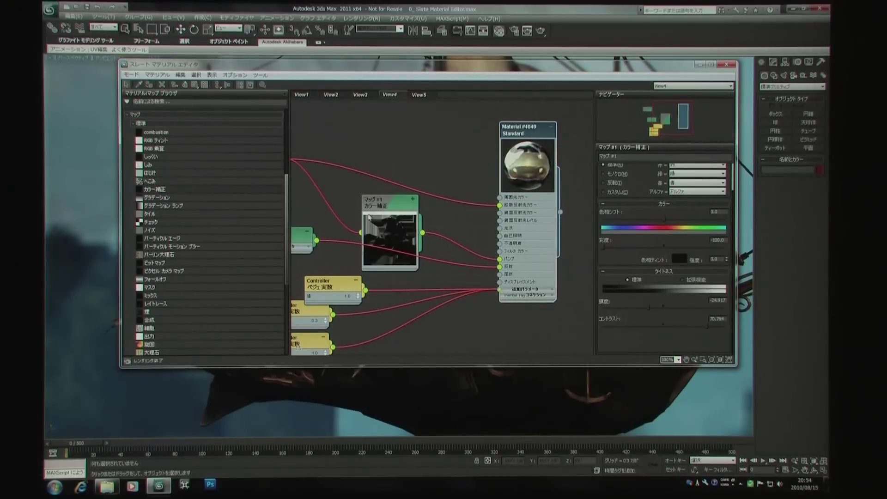
pyautogui.click(401, 225)
pyautogui.moveTo(401, 225); pyautogui.dragTo(450, 227, button='middle')
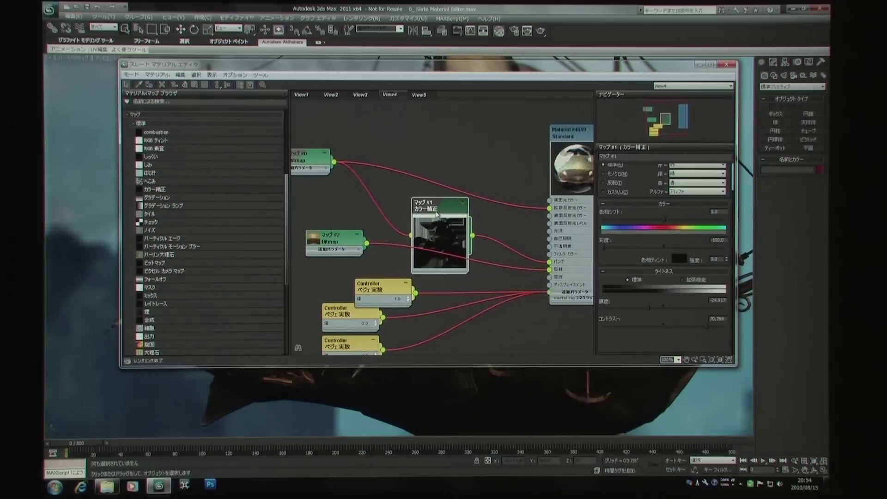
pyautogui.moveTo(451, 227); pyautogui.dragTo(459, 203)
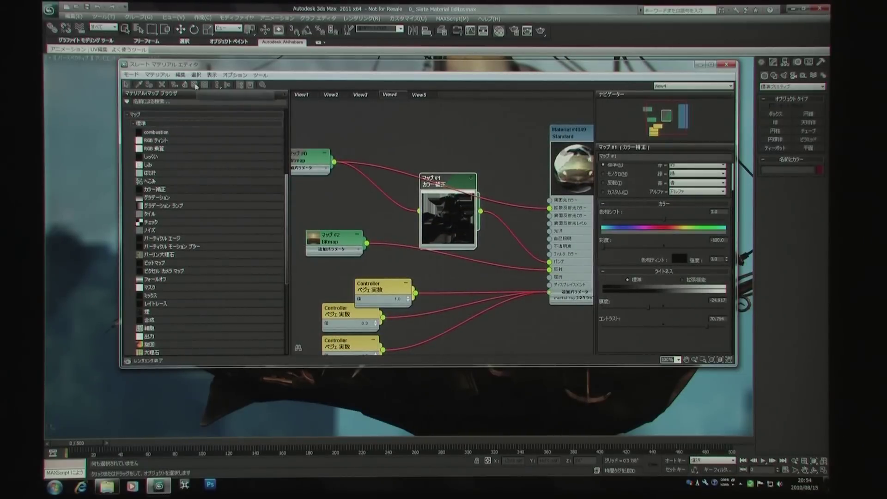
pyautogui.click(580, 135)
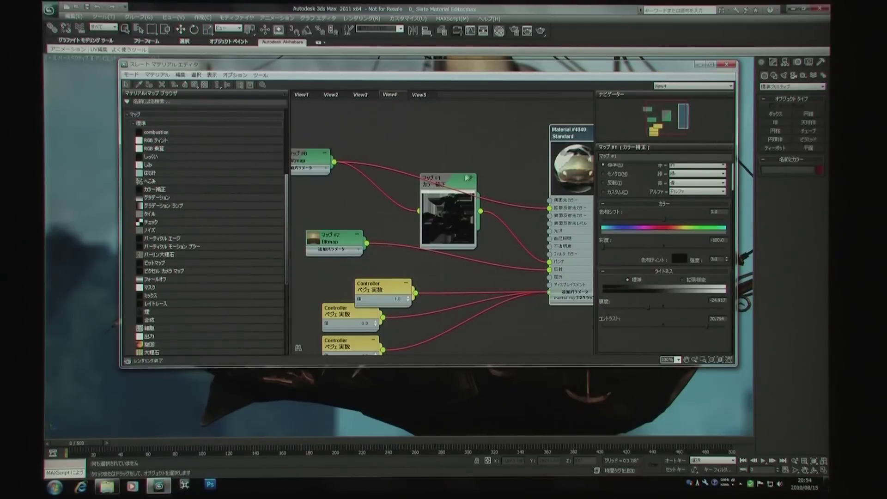
pyautogui.moveTo(454, 181); pyautogui.dragTo(455, 124)
pyautogui.moveTo(453, 200)
pyautogui.mouseDown(button='middle')
pyautogui.moveTo(461, 240)
pyautogui.moveTo(400, 283)
pyautogui.mouseUp(button='middle')
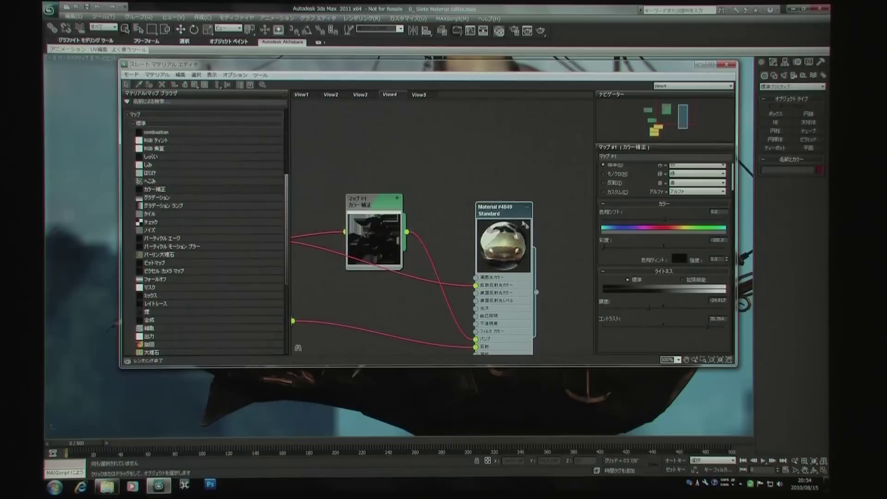
# - Raise Material #4049 and Map #1, then drag the material's output onto the ship in the viewport
pyautogui.moveTo(502, 221); pyautogui.dragTo(496, 180)
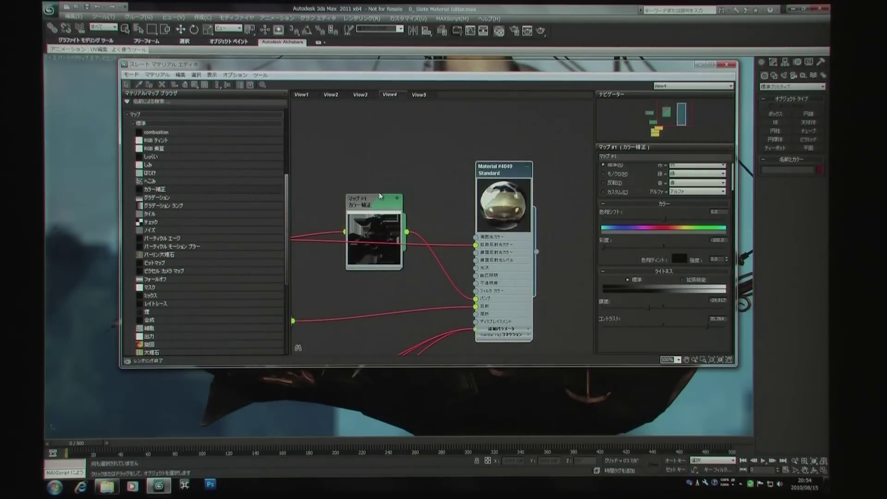
pyautogui.moveTo(385, 203); pyautogui.dragTo(384, 160)
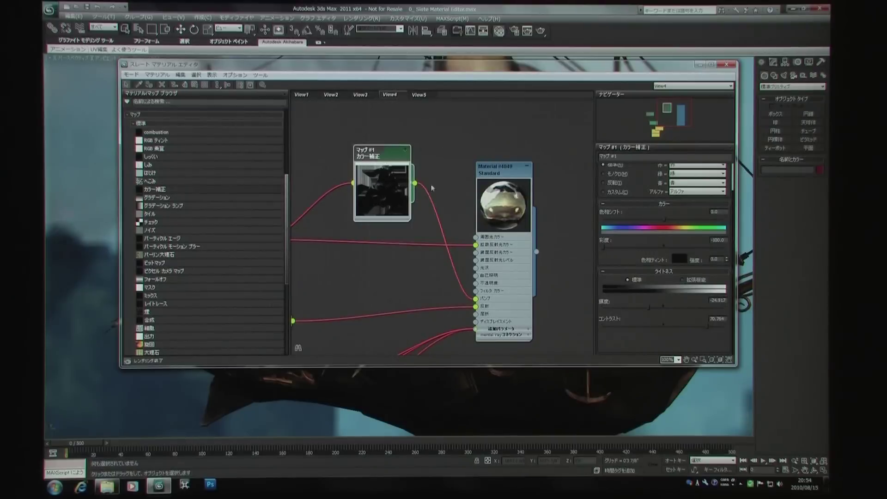
pyautogui.moveTo(512, 239); pyautogui.dragTo(474, 236, button='middle')
pyautogui.moveTo(498, 249); pyautogui.dragTo(506, 254)
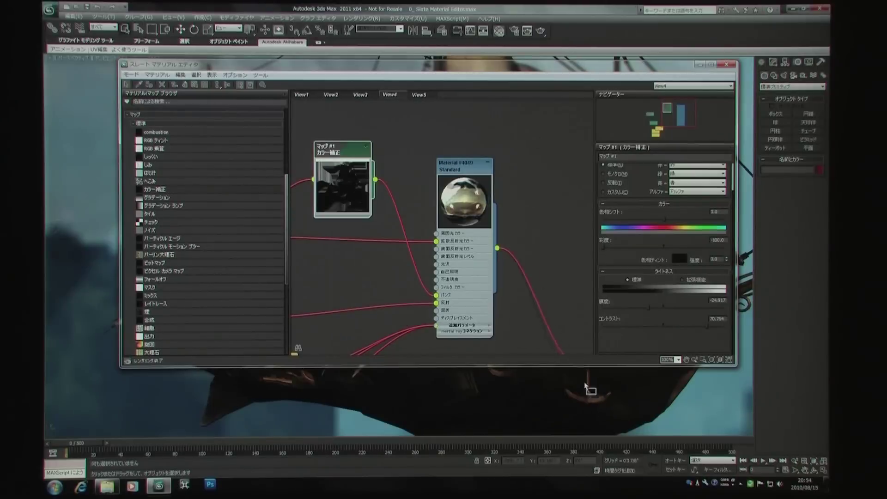
pyautogui.moveTo(502, 252)
pyautogui.mouseDown()
pyautogui.moveTo(550, 293)
pyautogui.moveTo(580, 360)
pyautogui.moveTo(643, 403)
pyautogui.mouseUp()
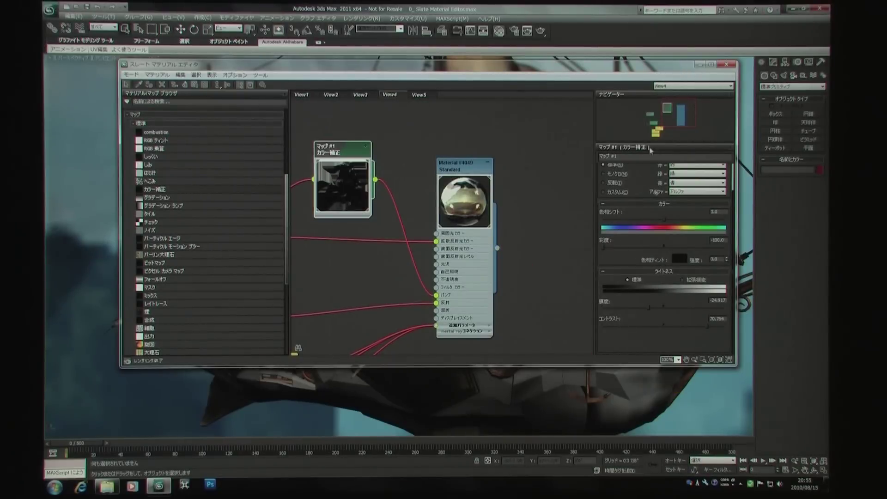
pyautogui.moveTo(622, 78); pyautogui.dragTo(599, 91)
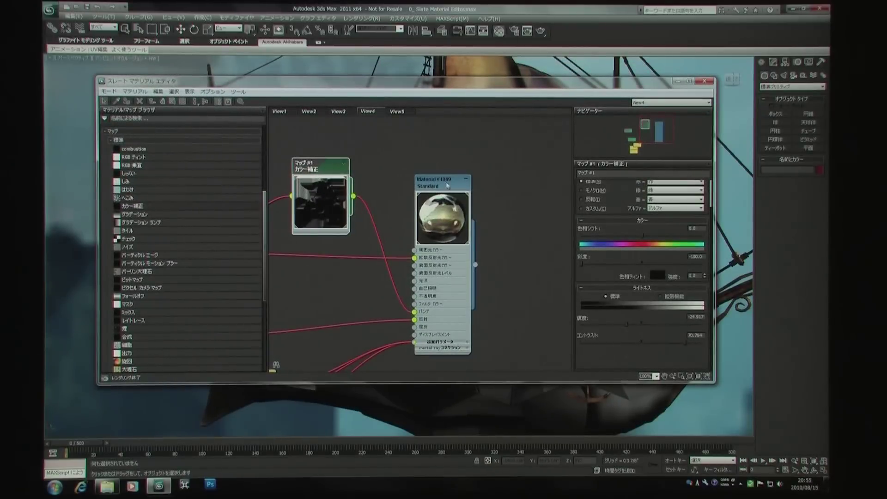
# - Reposition the Material #4049 node, then move the editor aside to check the ship and back
pyautogui.moveTo(444, 187); pyautogui.dragTo(487, 172)
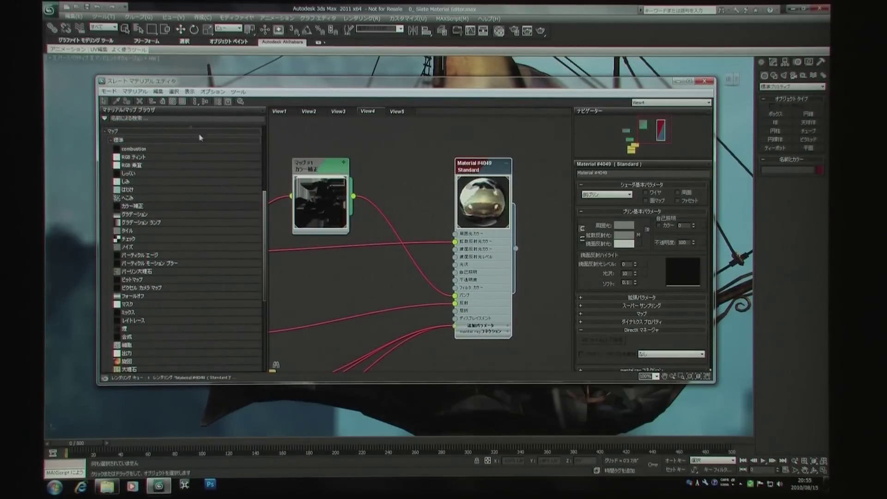
pyautogui.moveTo(559, 88); pyautogui.dragTo(289, 84)
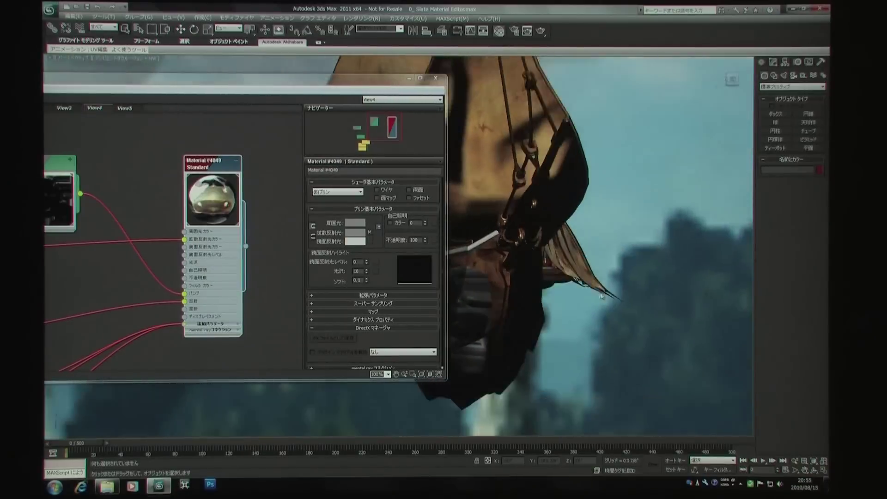
pyautogui.moveTo(352, 89); pyautogui.dragTo(467, 91)
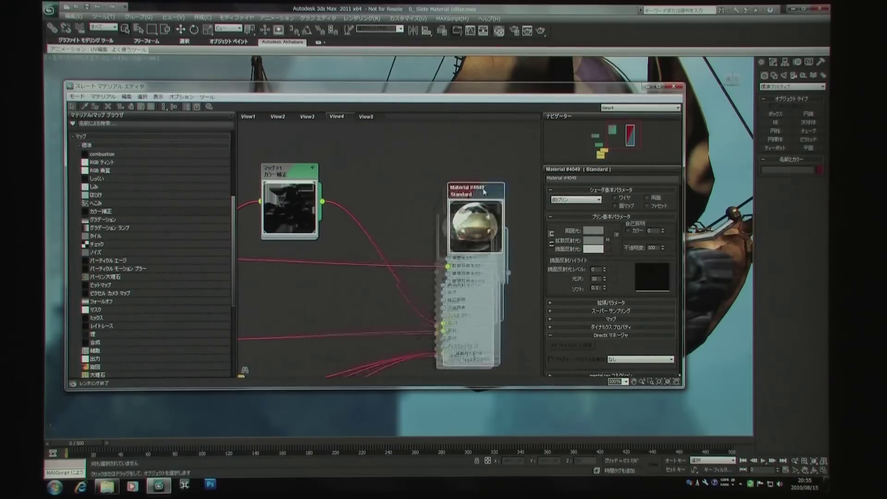
# - Delete the Bitmap and Color Correction copies from View5, then return to View4's graph
pyautogui.click(367, 117)
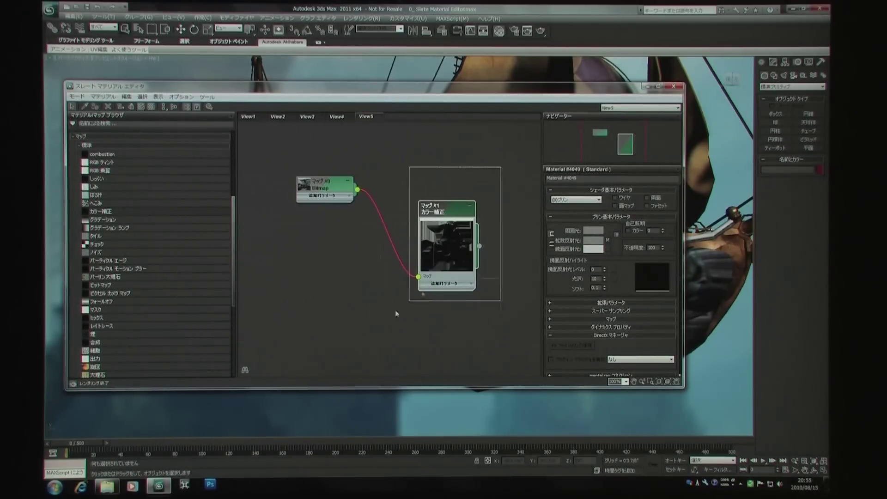
pyautogui.moveTo(502, 166); pyautogui.dragTo(253, 351)
pyautogui.press('Delete')
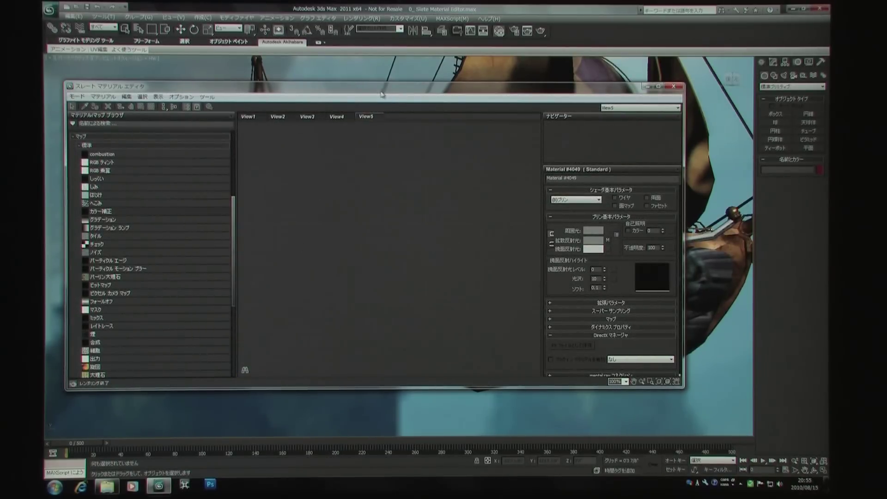
pyautogui.click(336, 117)
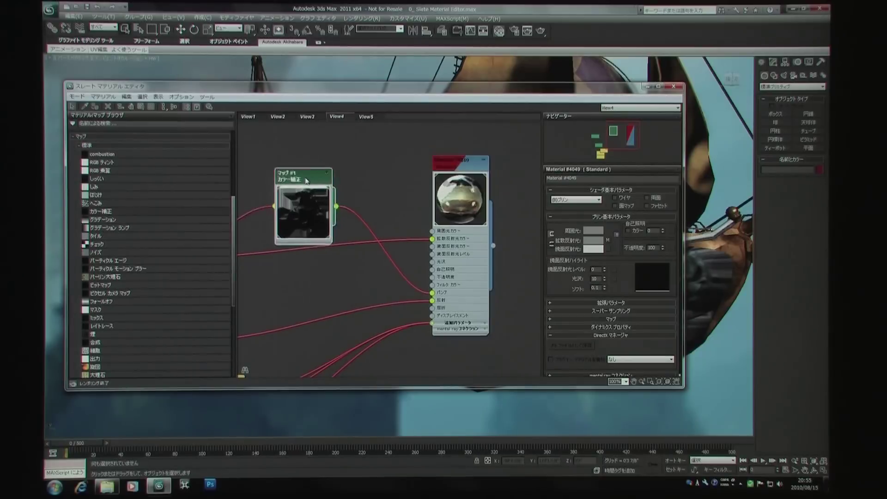
pyautogui.moveTo(309, 197); pyautogui.dragTo(446, 182, button='middle')
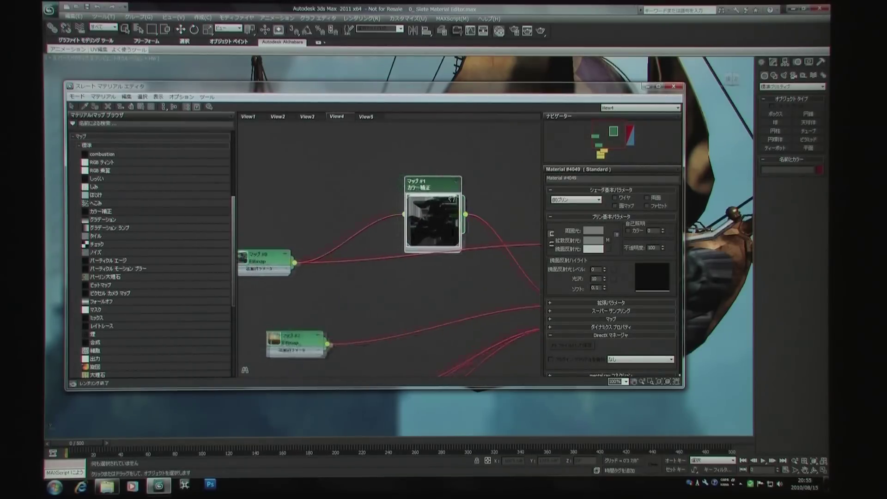